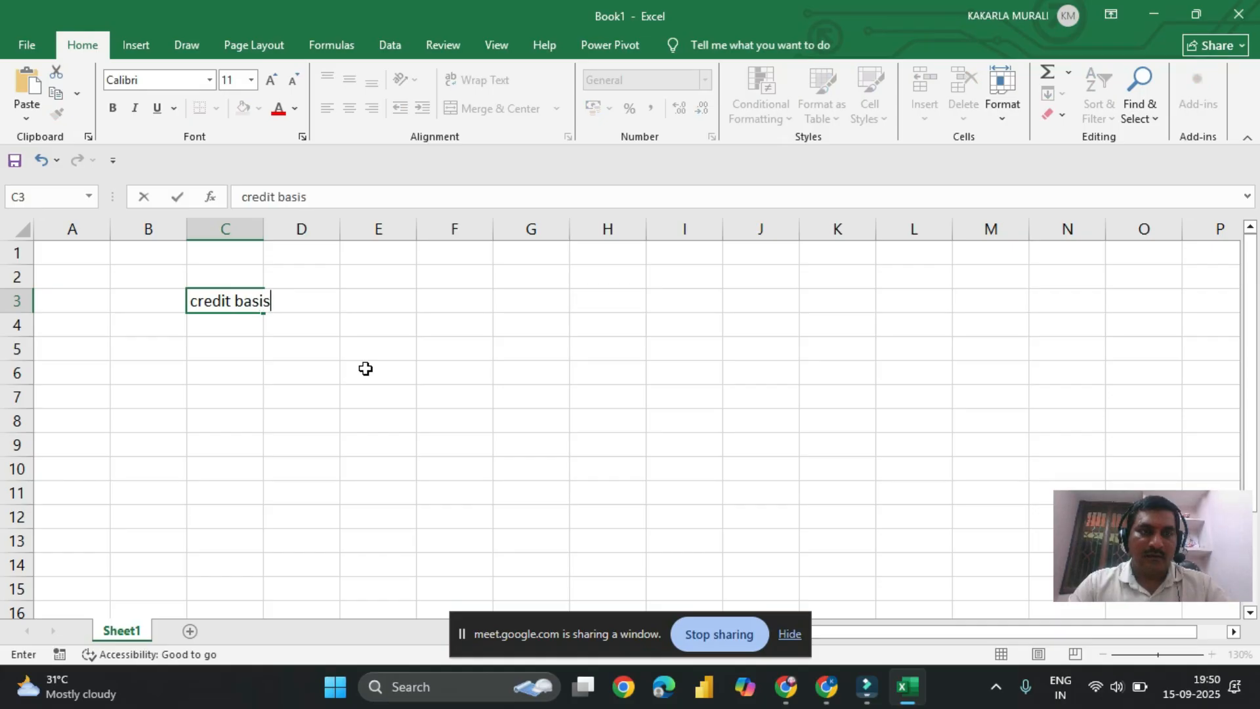
Step: Enter "sales" in C4 and "credit purcahse" in C5 below "credit basis", and fit column C's width to its text
key(Return)
text(sales)
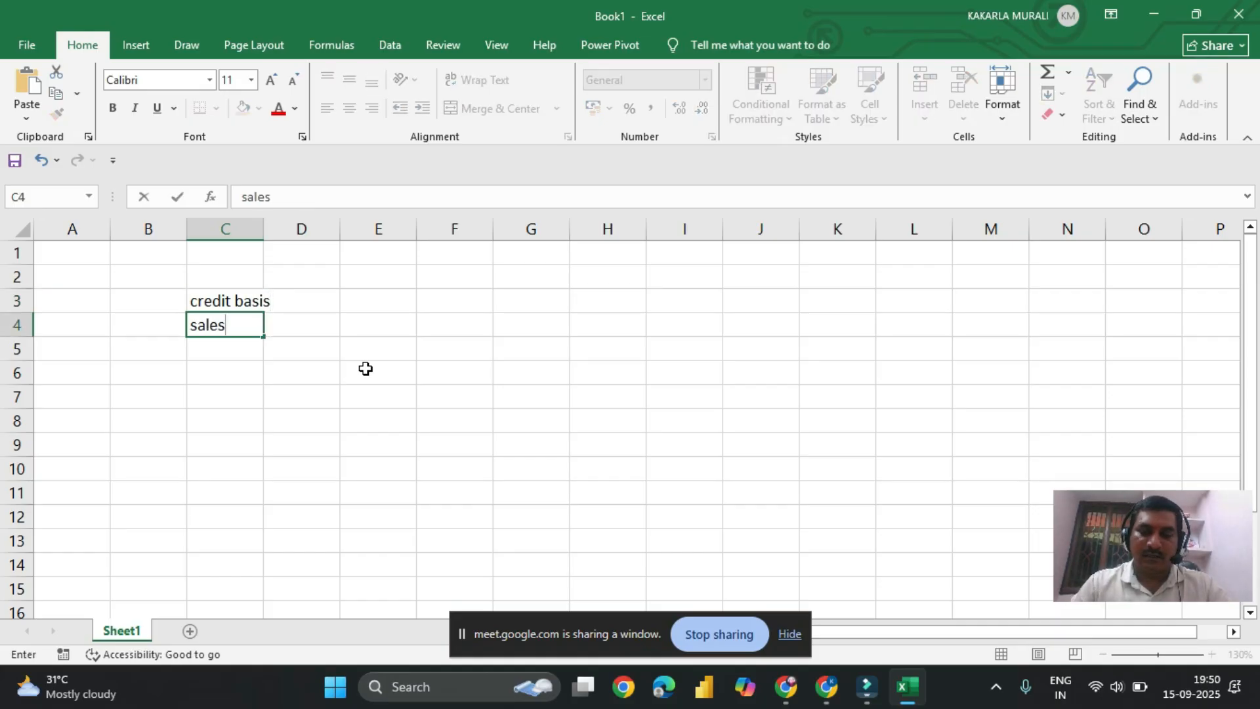
key(Return)
text(credit )
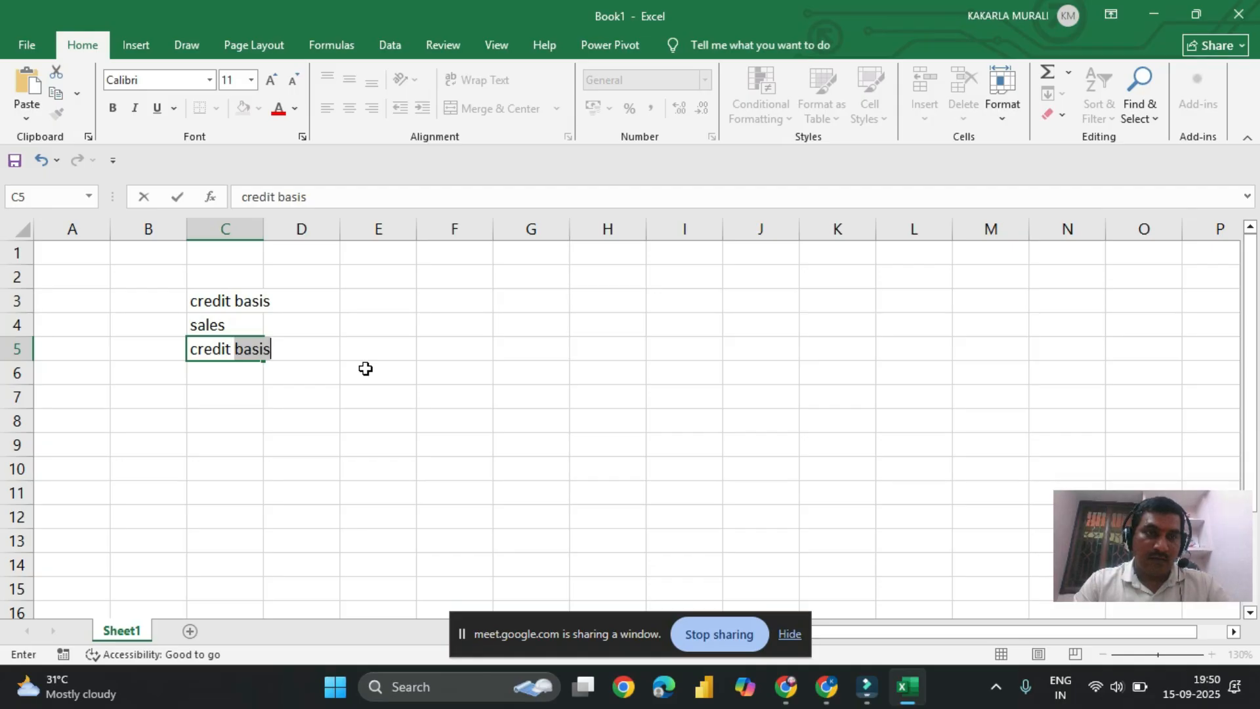
text(purcahse)
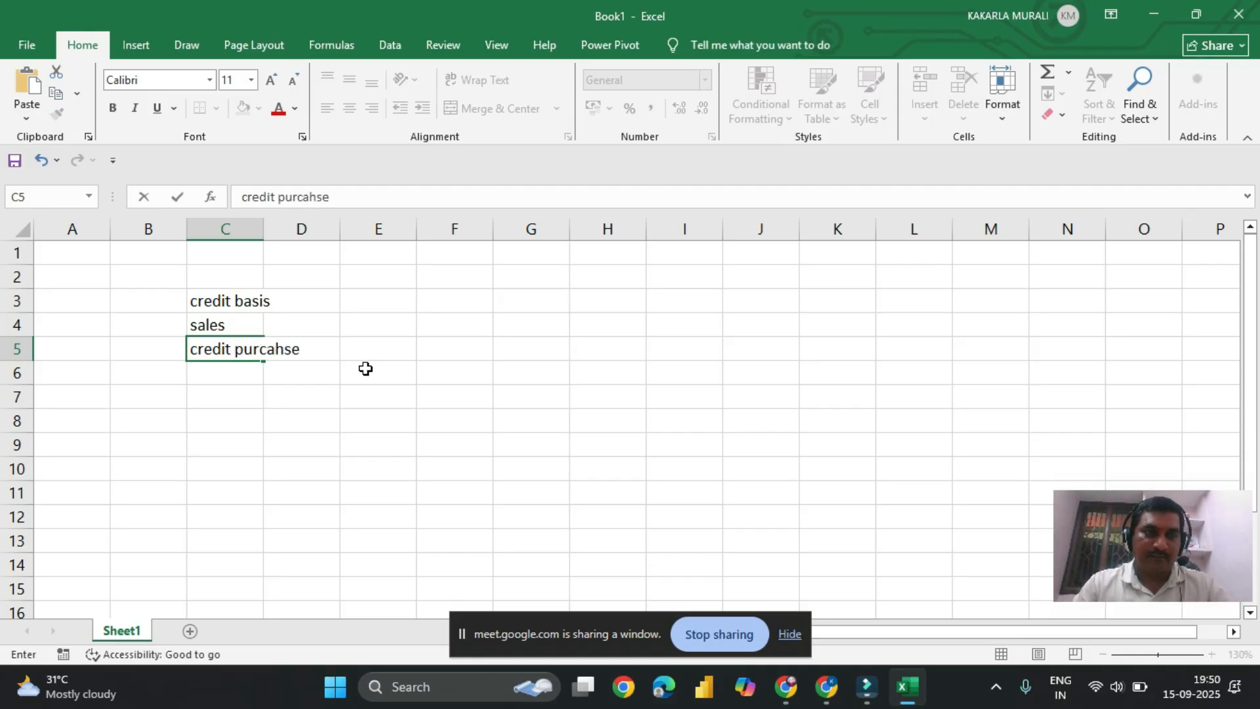
key(Return)
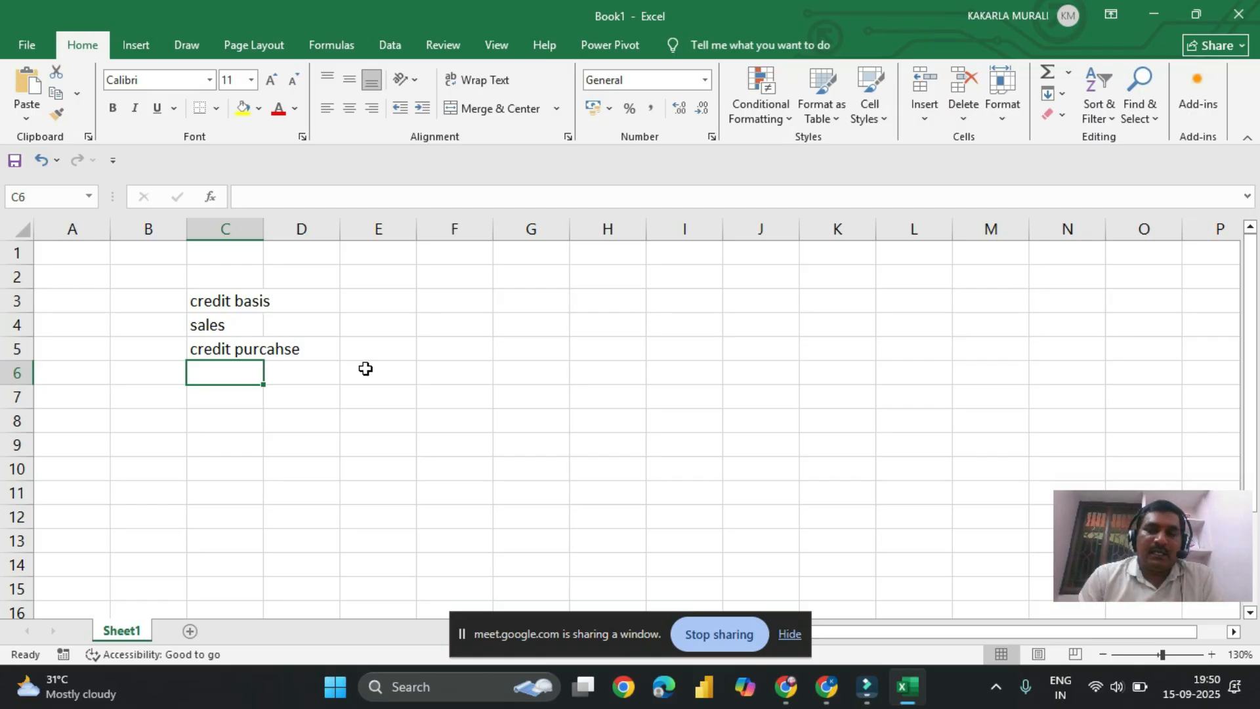
double_click(266, 234)
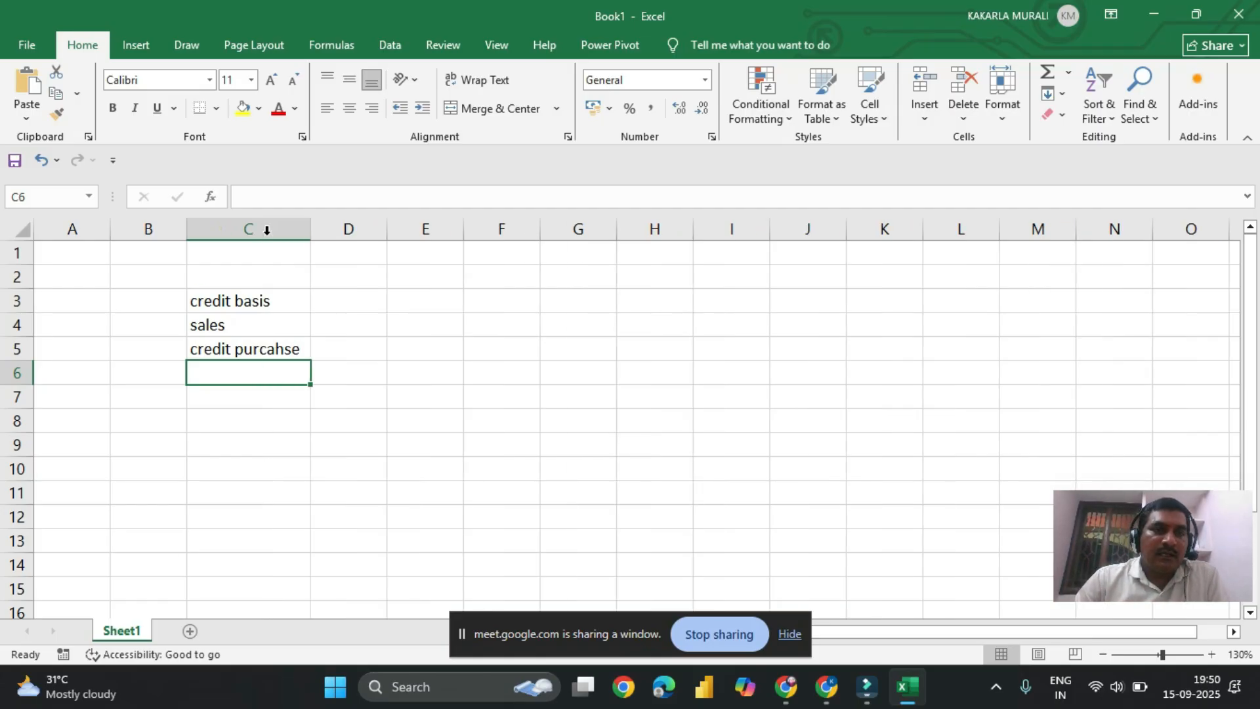
Step: Fill the sales row with 10 in D4, 30 in E4 and "credit" in F4
click(379, 326)
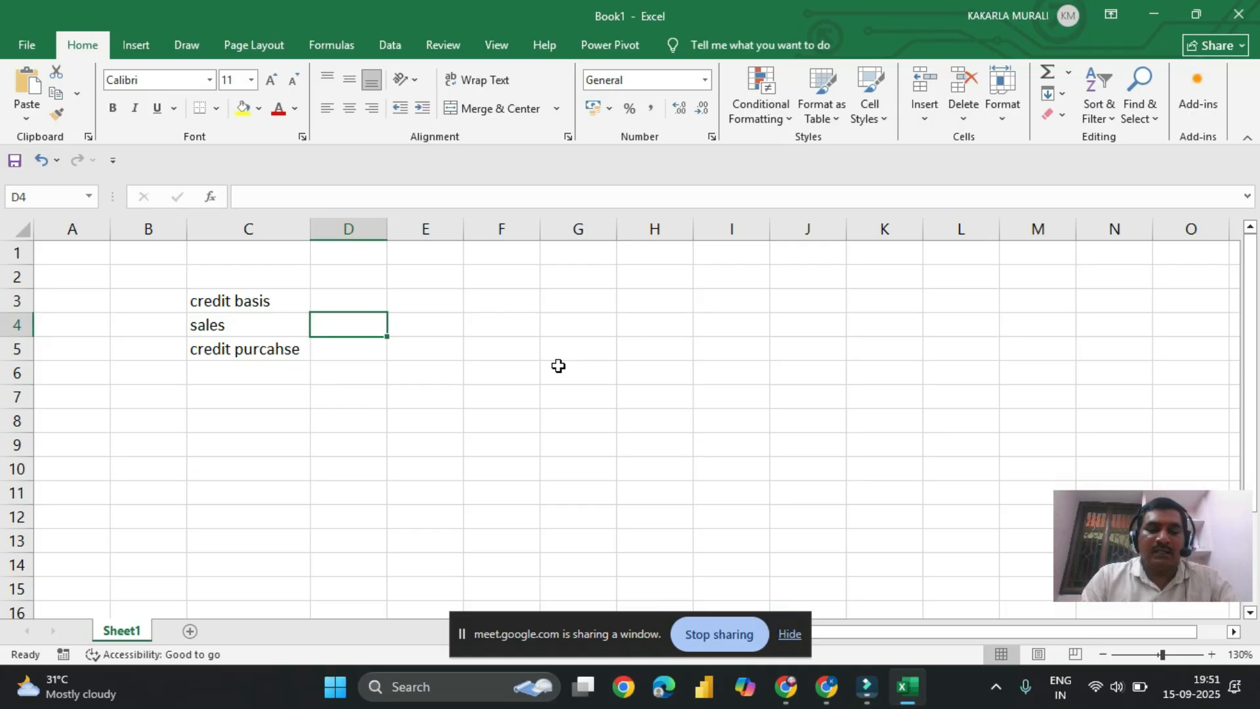
text(10)
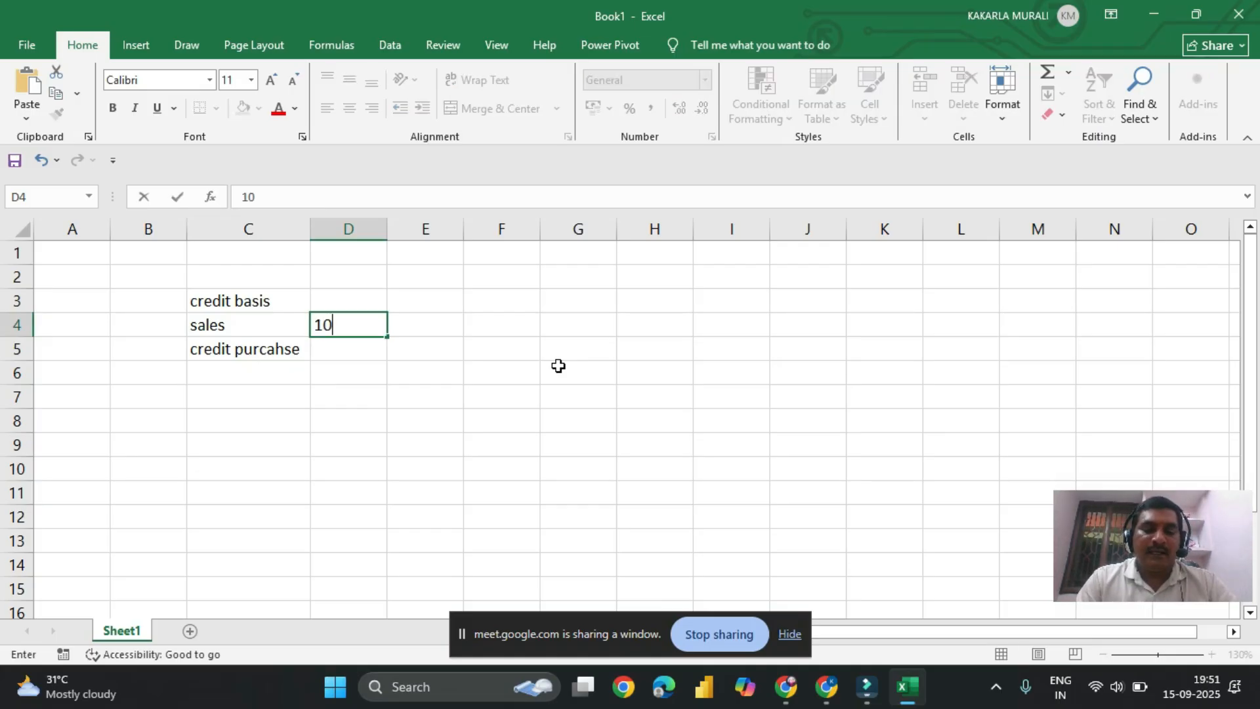
key(Tab)
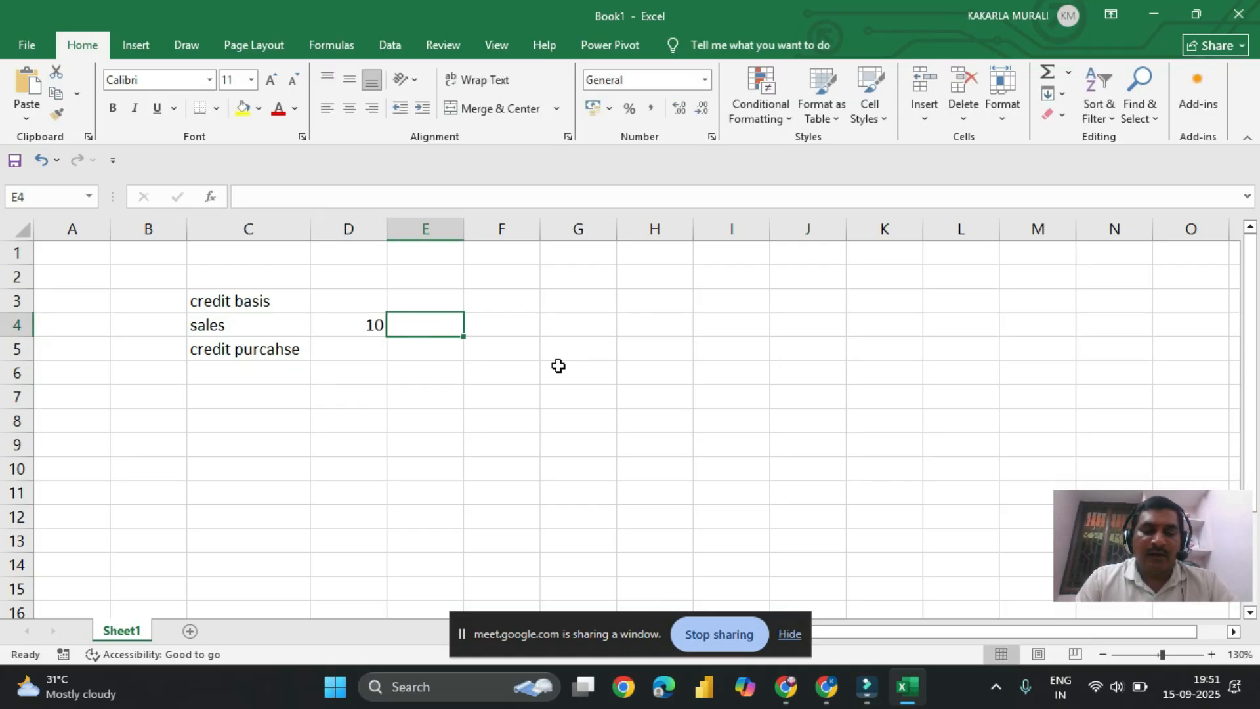
text(30)
key(Tab)
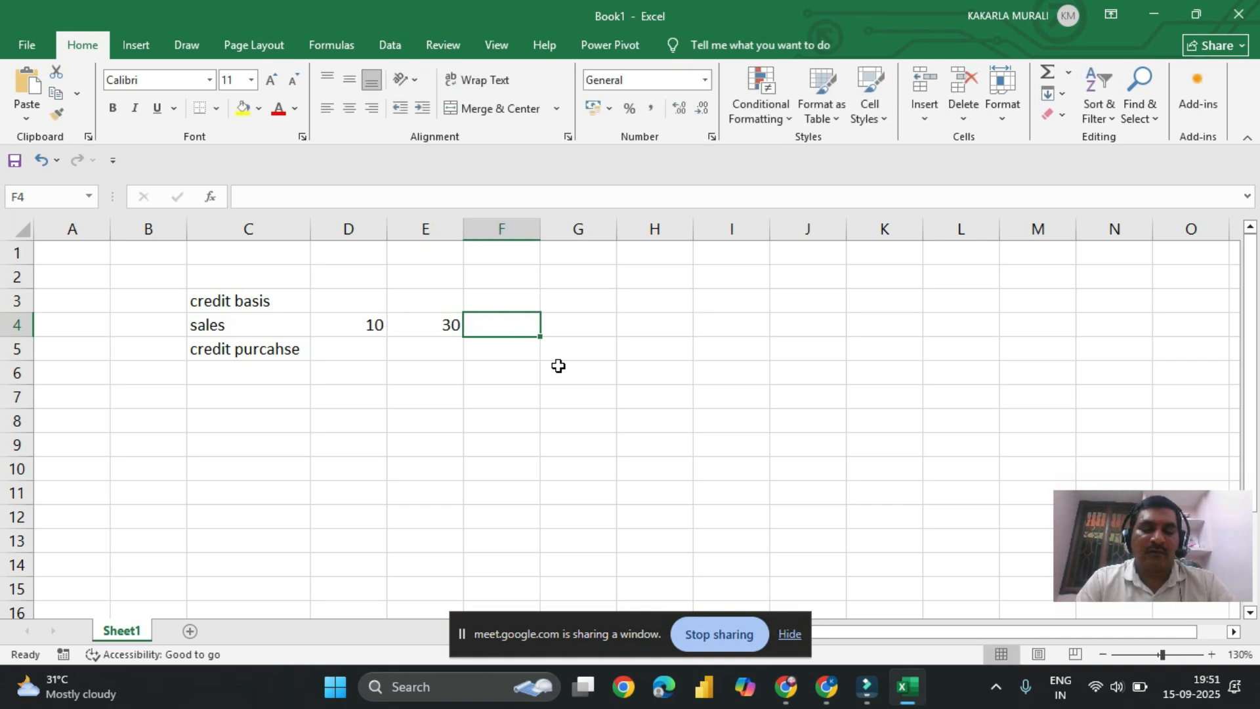
text(credit)
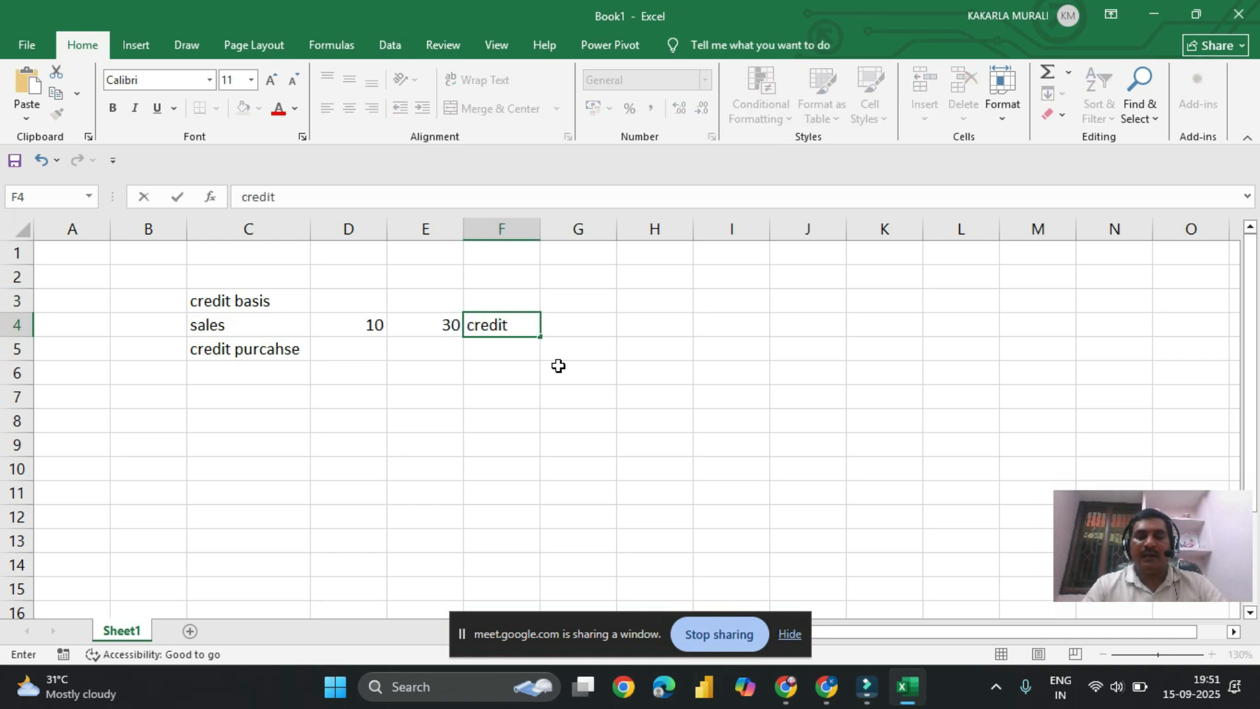
key(Tab)
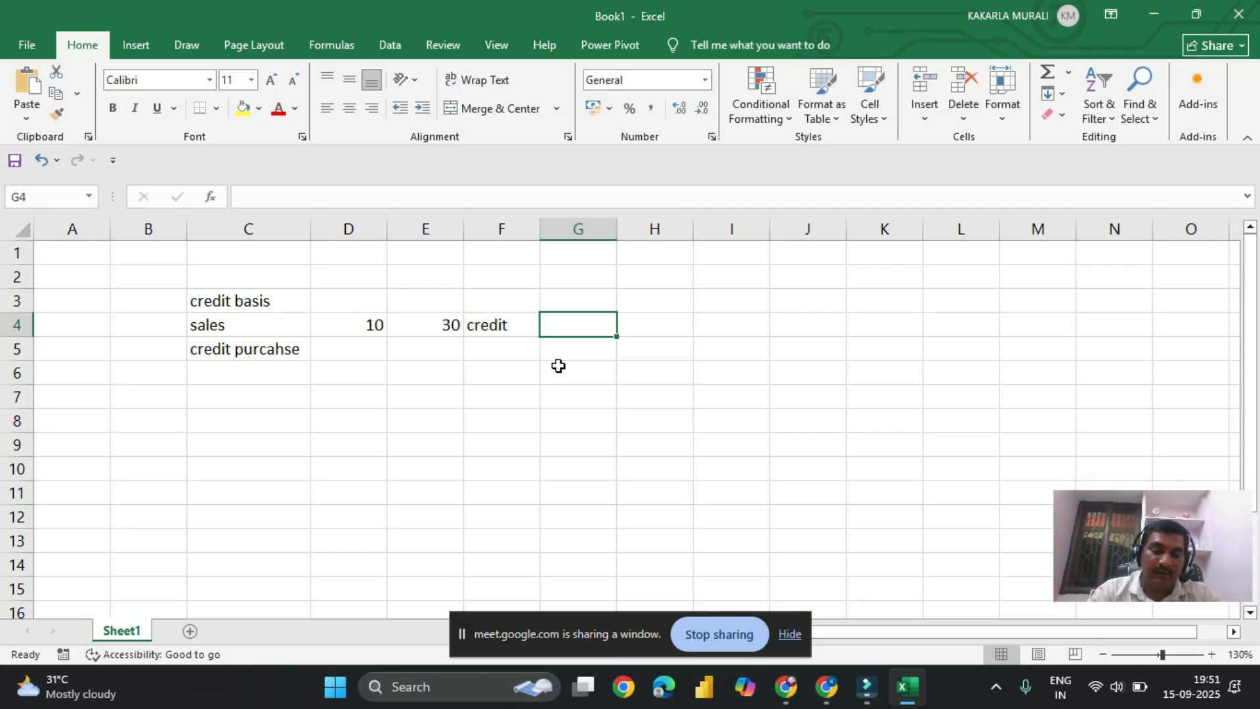
key(Return)
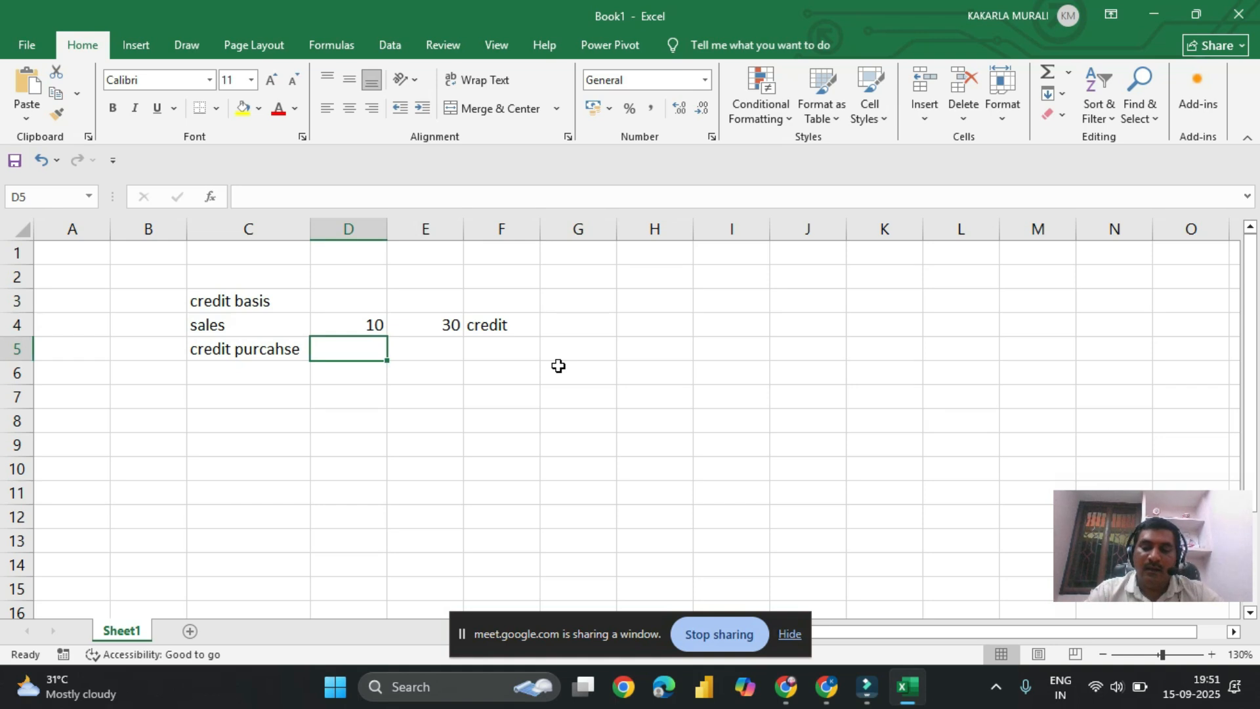
Step: Enter the label "bill wise" in cell C6 below the credit purchase label
key(Right)
key(Right)
key(Right)
key(Down)
key(Left)
key(Left)
key(Left)
key(Left)
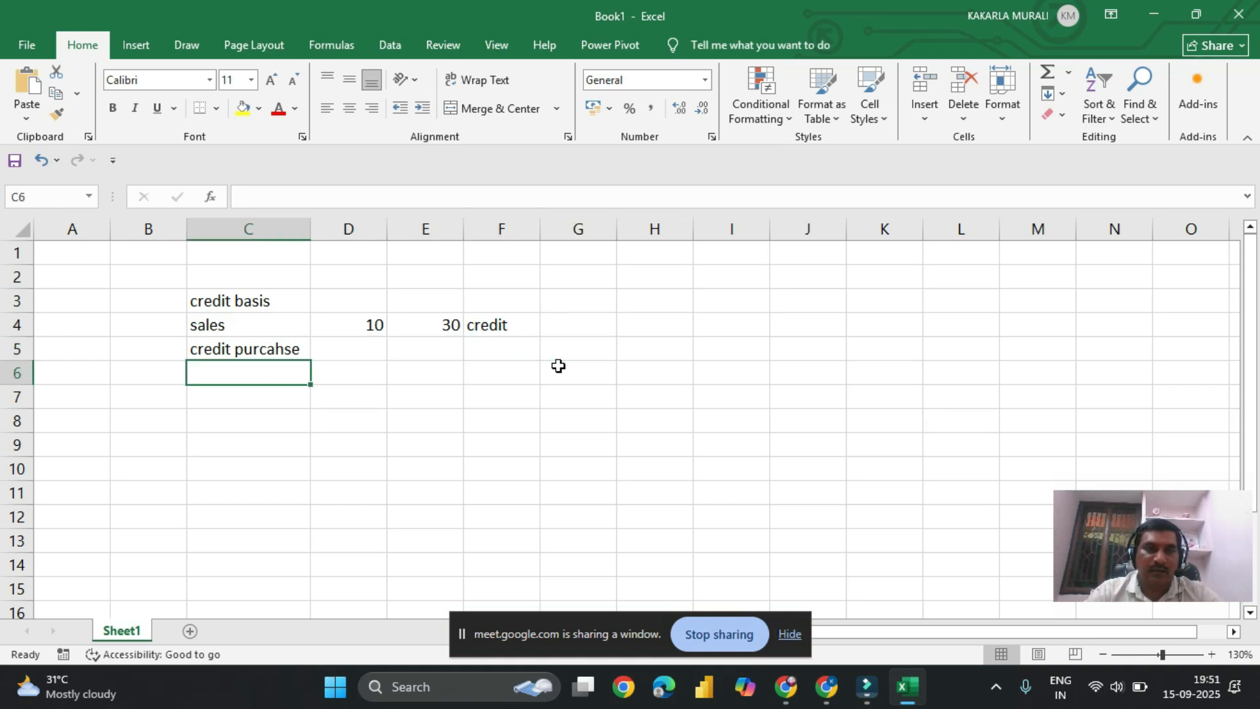
text(bill s)
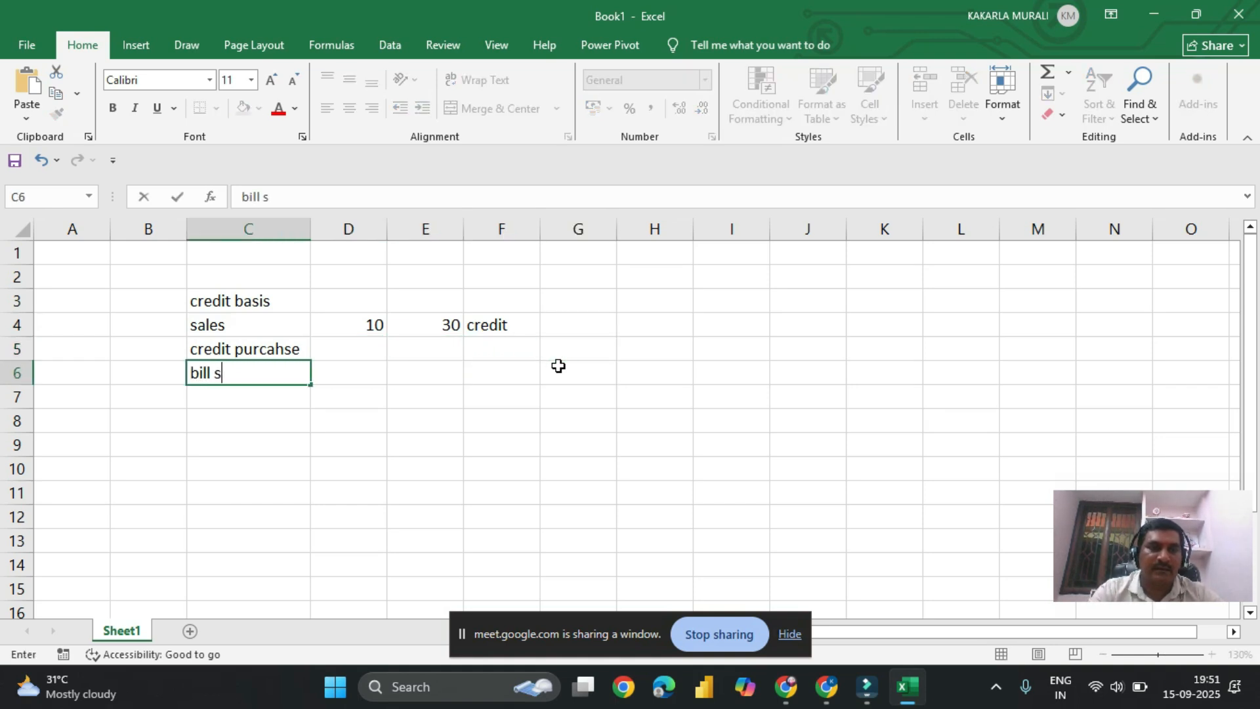
key(BackSpace)
text(wise)
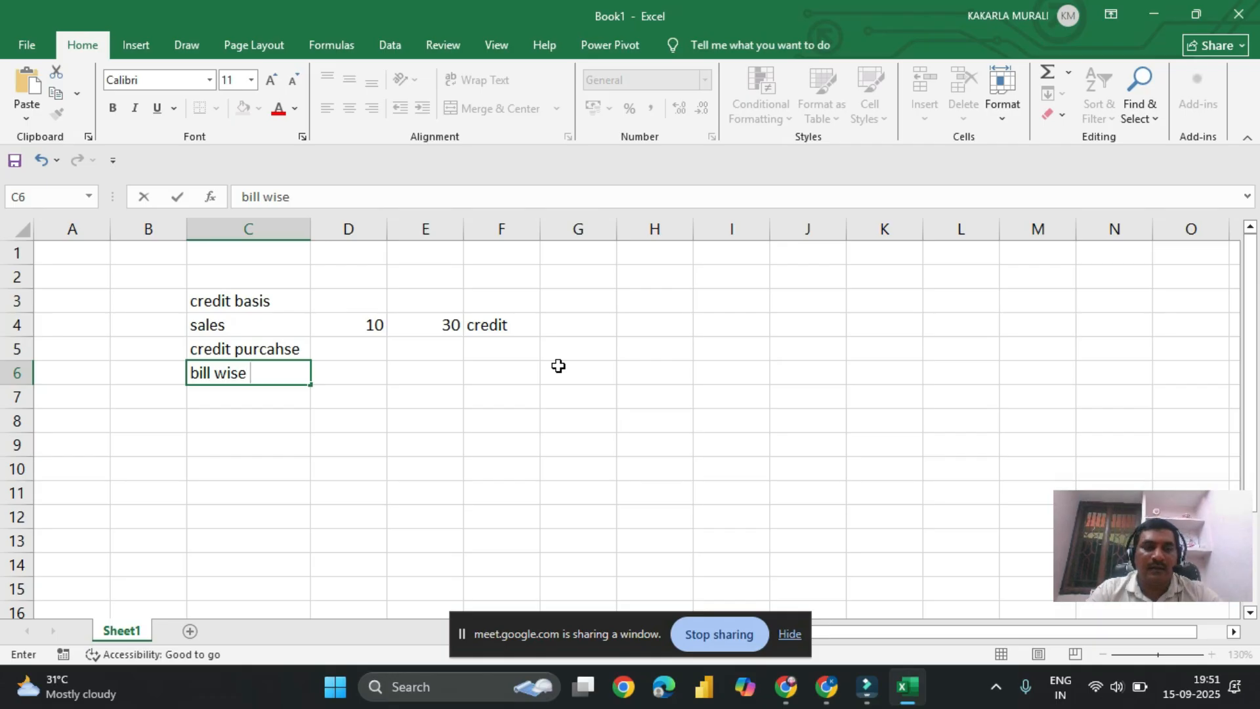
key(Right)
key(Right)
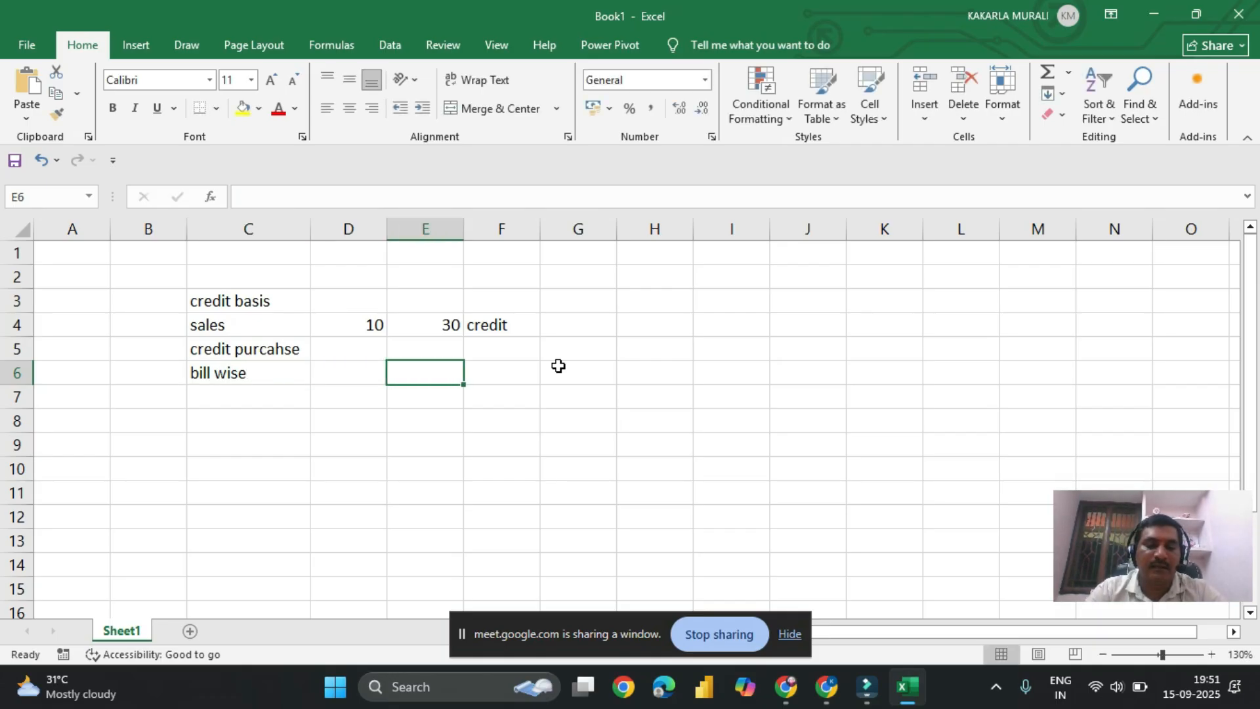
Step: Enter "how days" in cell E6 and "pendbalnce bills" in cell E7
text(how days)
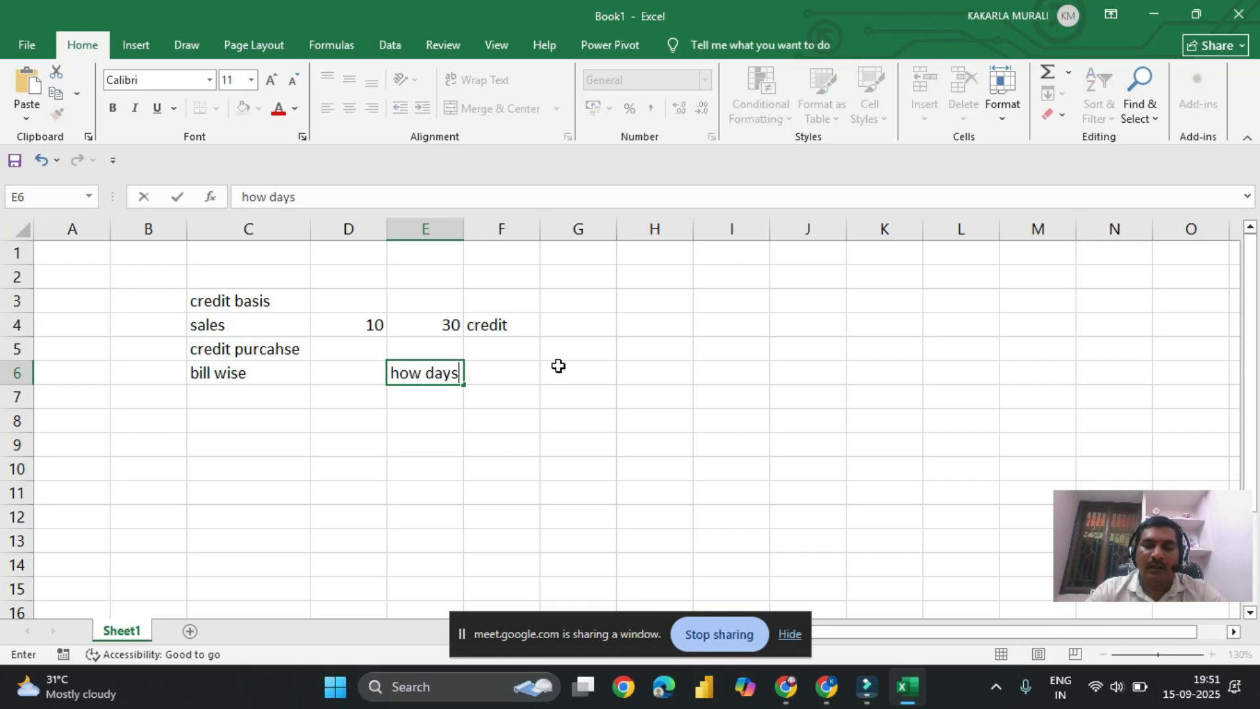
key(Return)
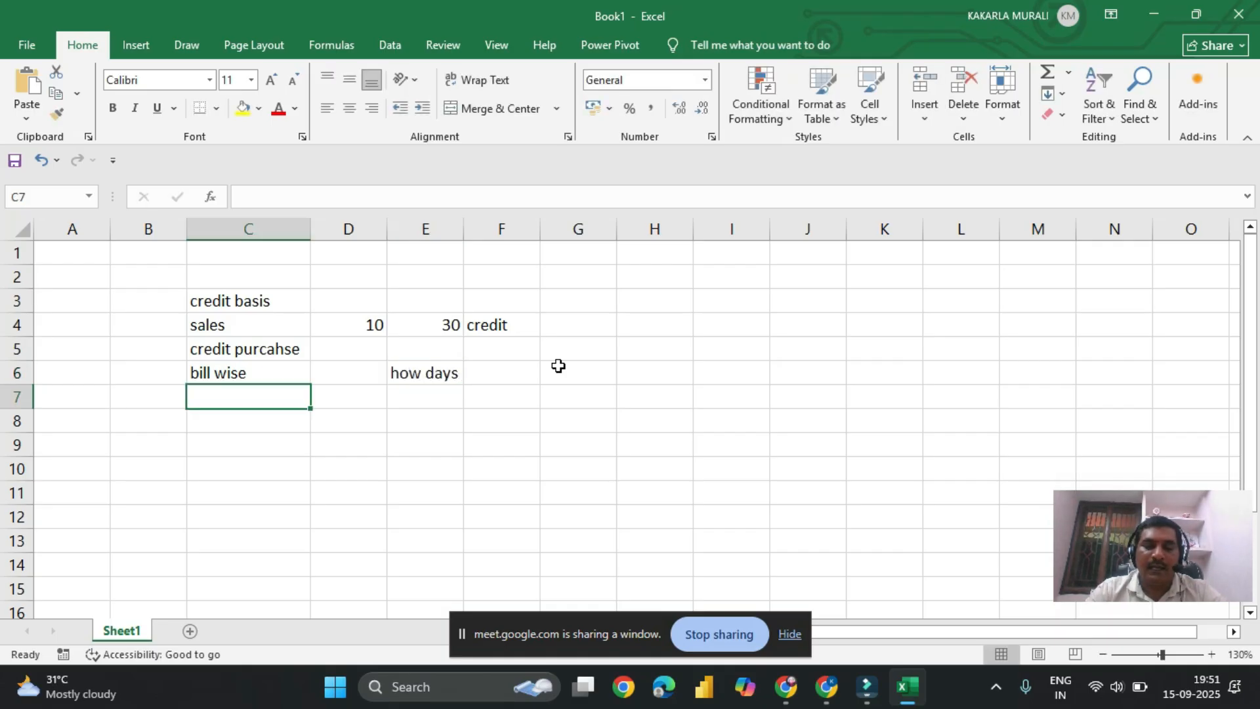
key(Right)
key(Right)
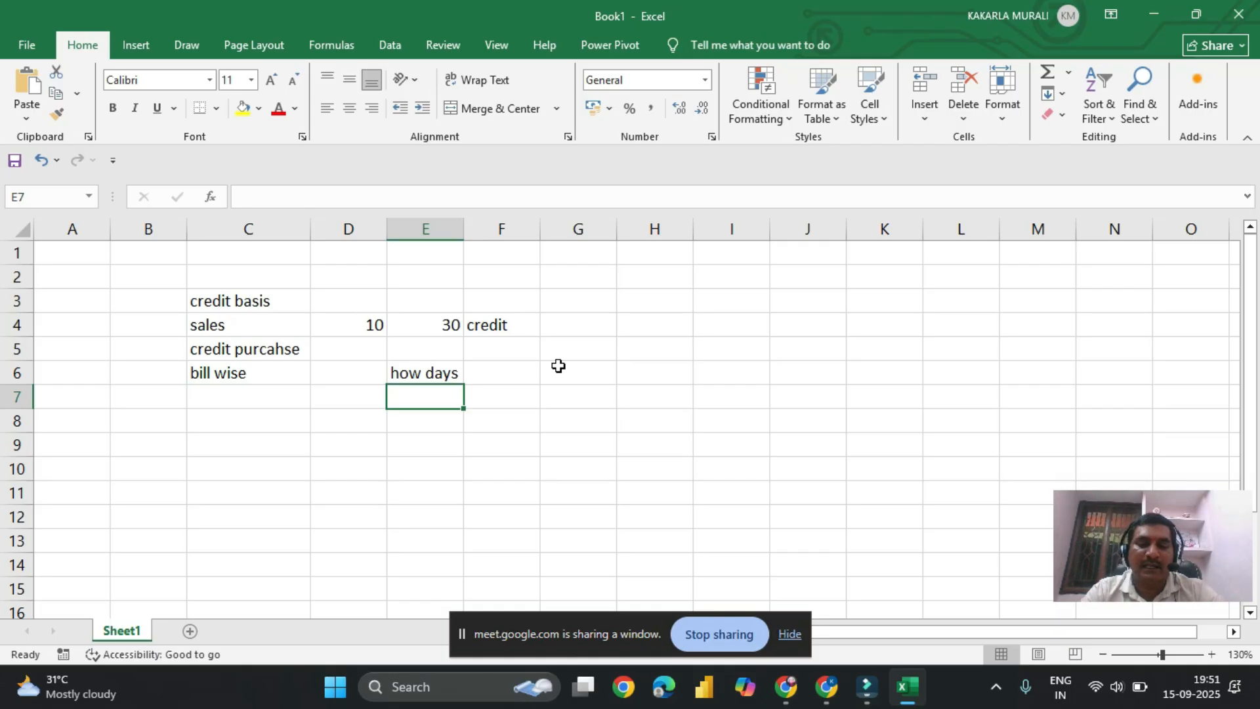
text(pendbalnce)
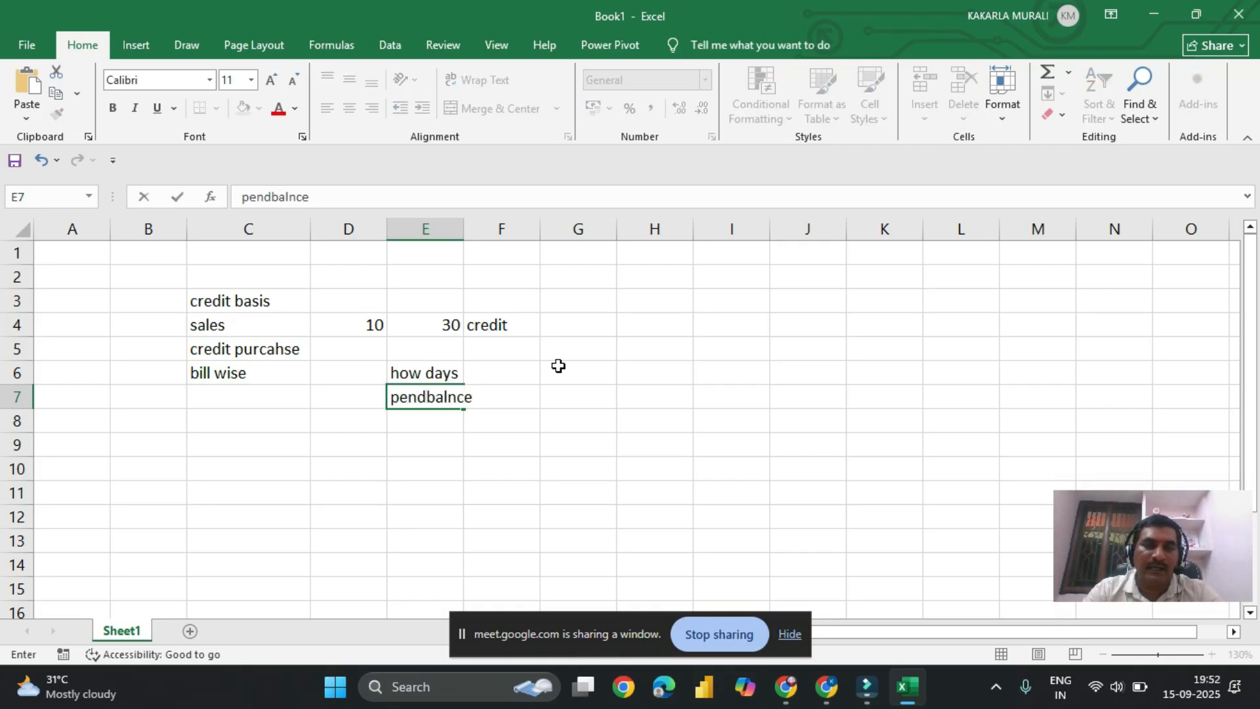
text( bills)
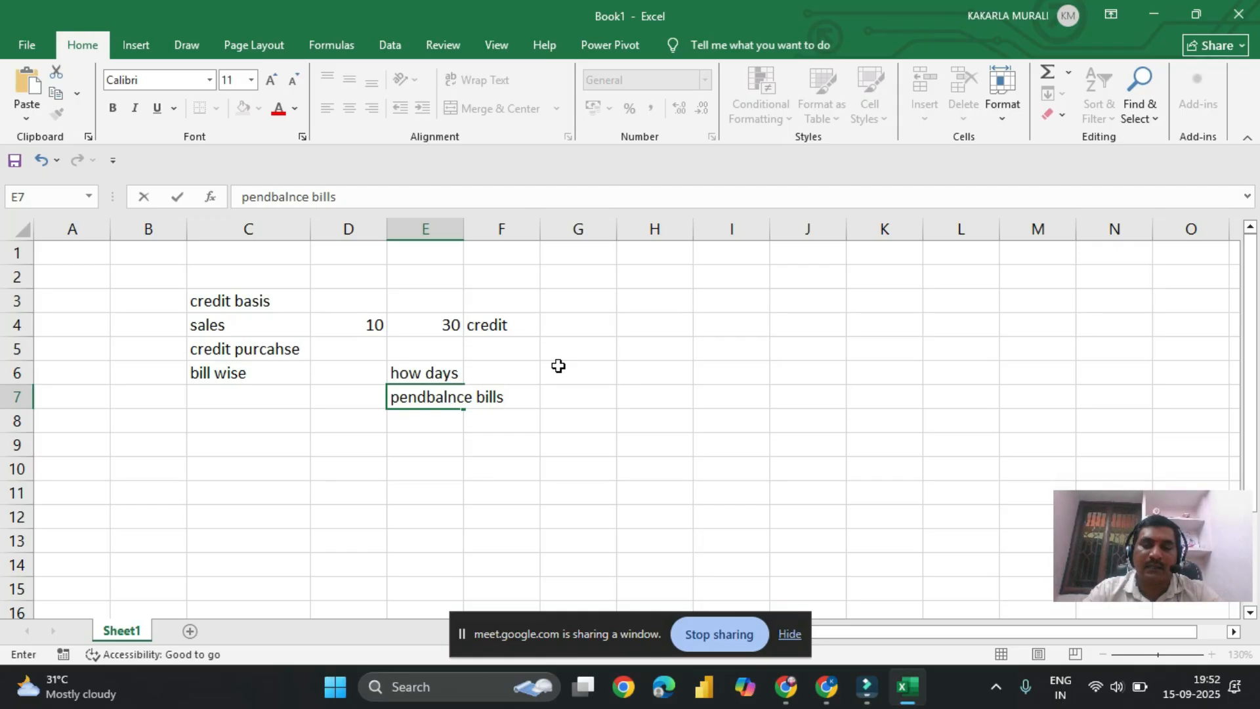
key(Return)
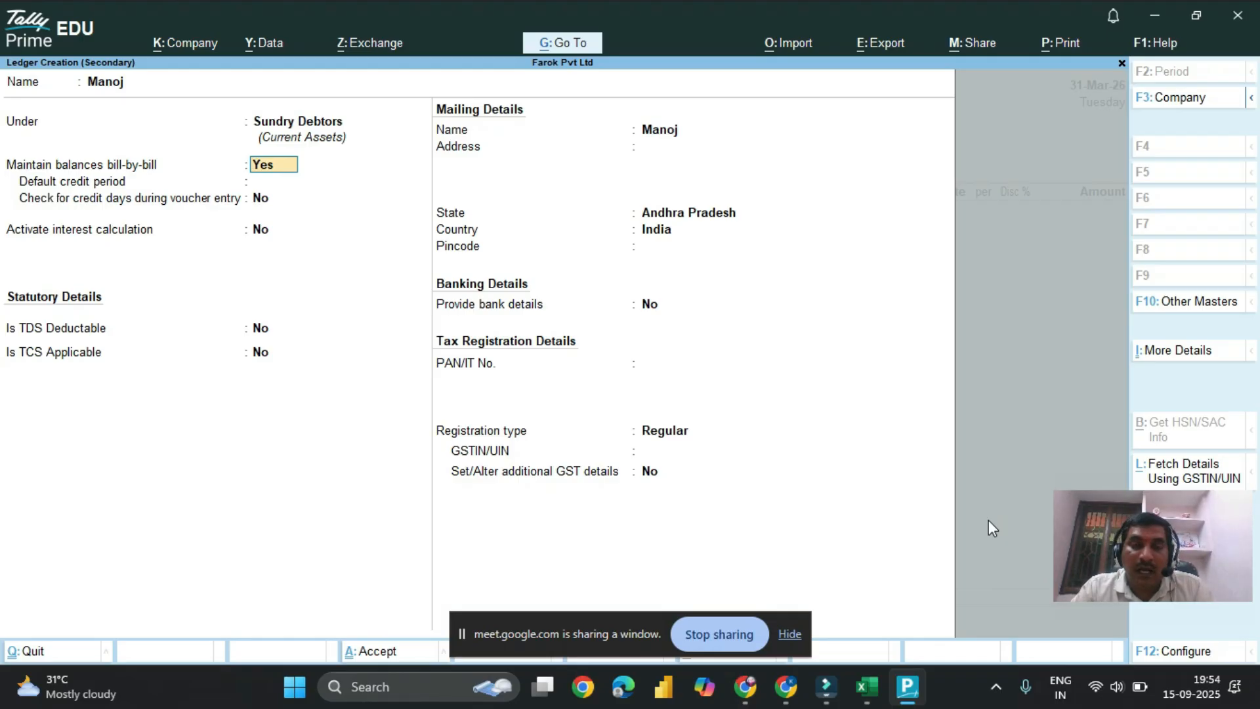
Step: Keep bill-by-bill balances on for the Sundry Debtors ledger, with a 10-day default credit period and credit-day checking during voucher entry
key(Return)
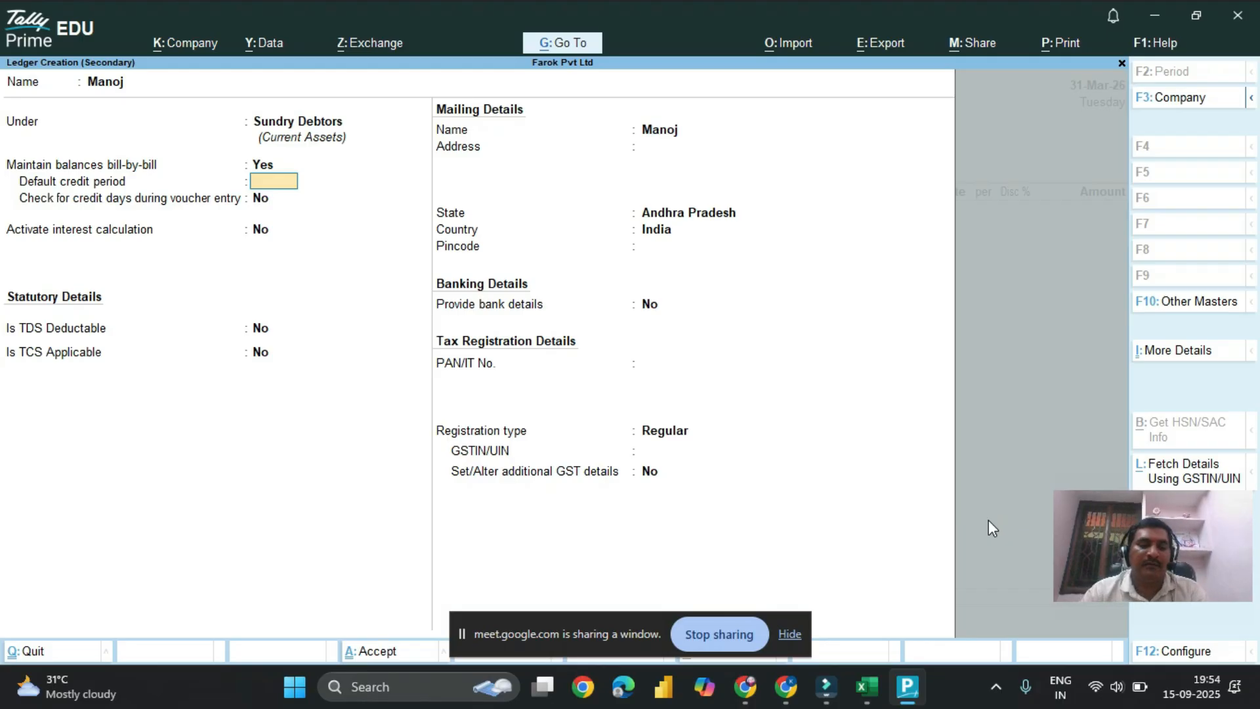
text(10)
key(Return)
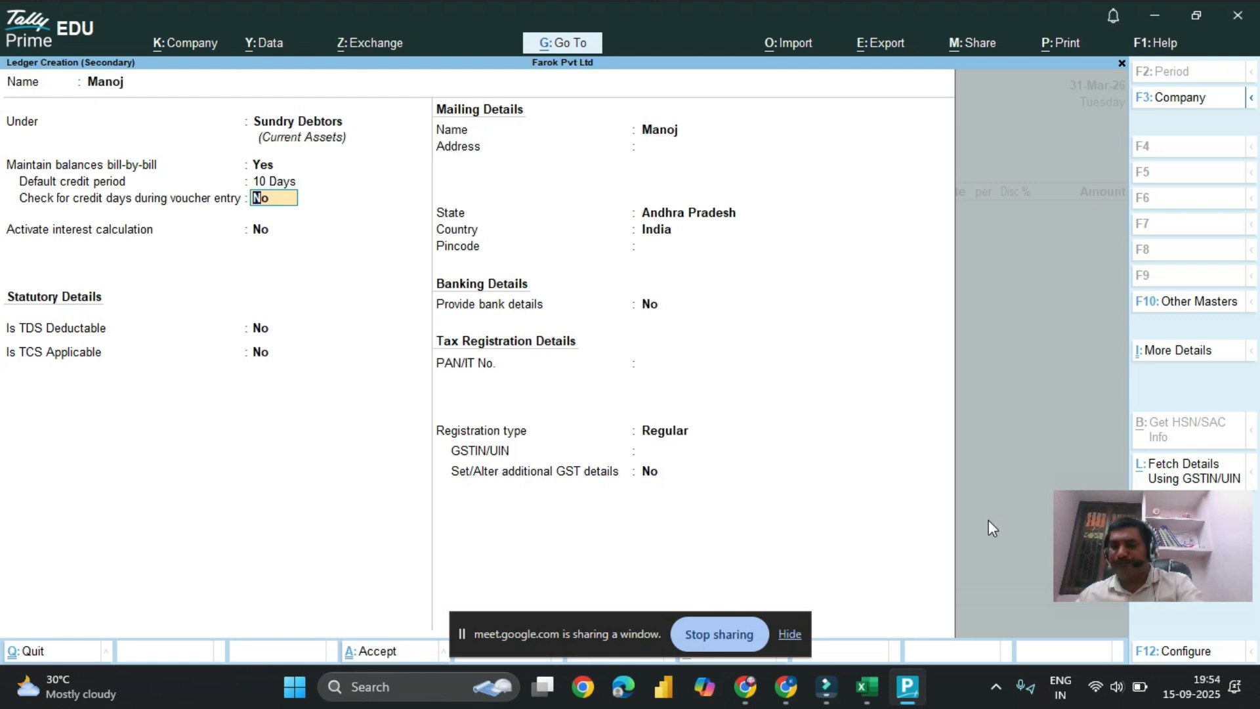
text(y)
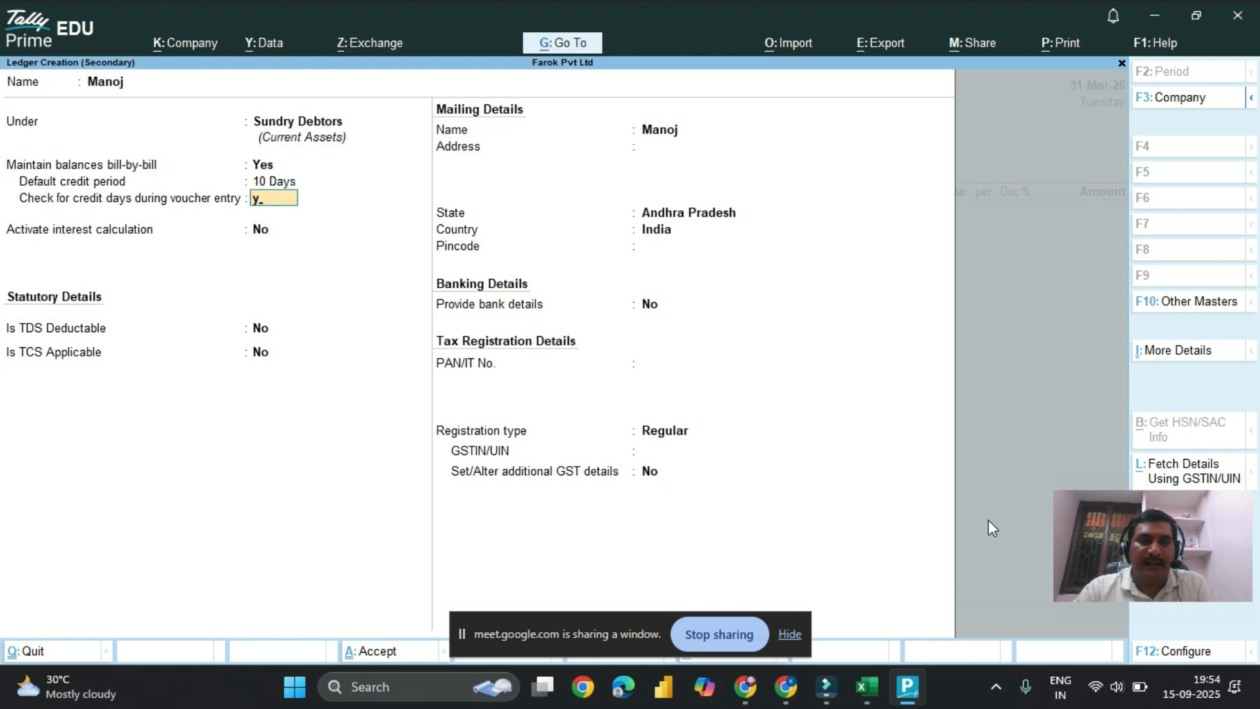
key(Return)
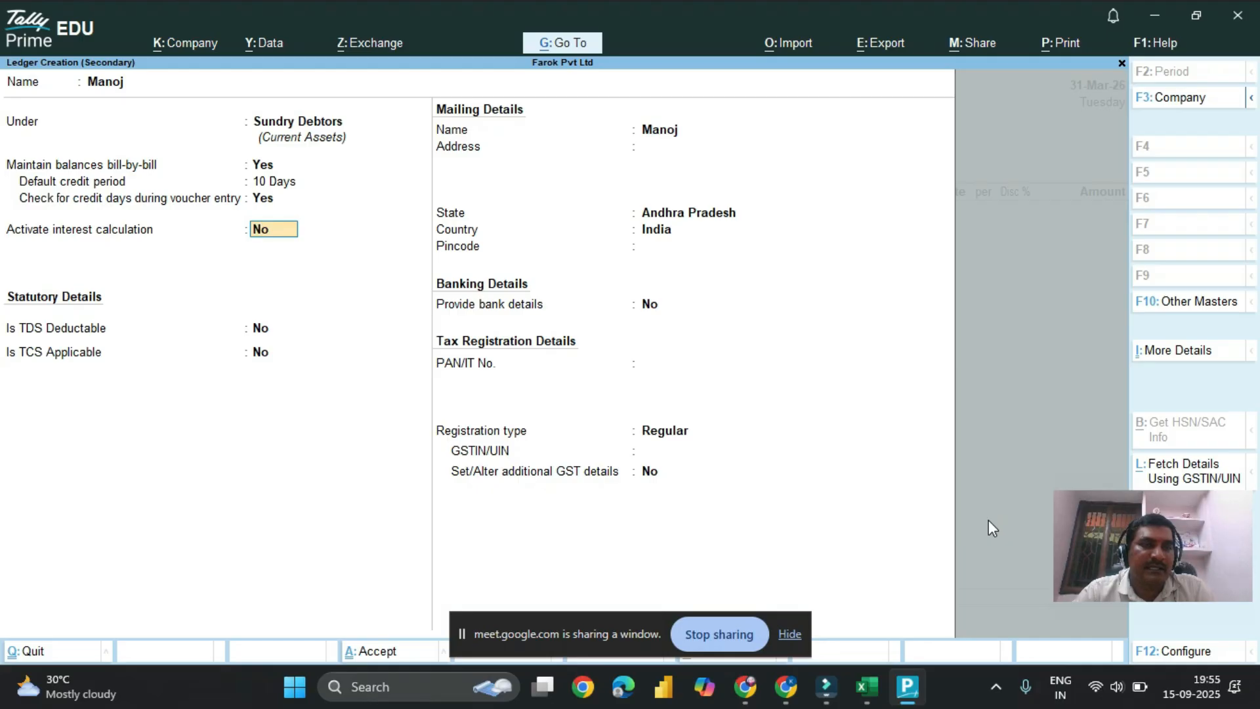
Step: Activate interest calculation for the ledger, calculated transaction by transaction without overriding the parameters for each transaction
text(y)
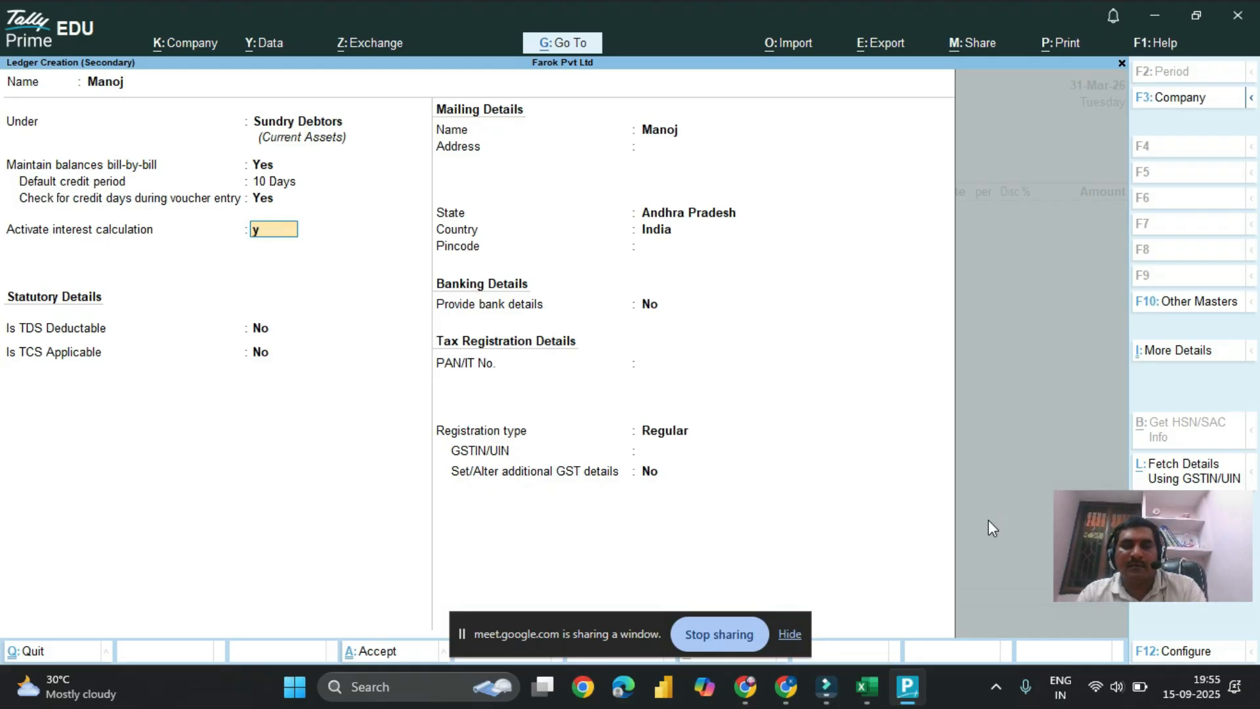
key(Return)
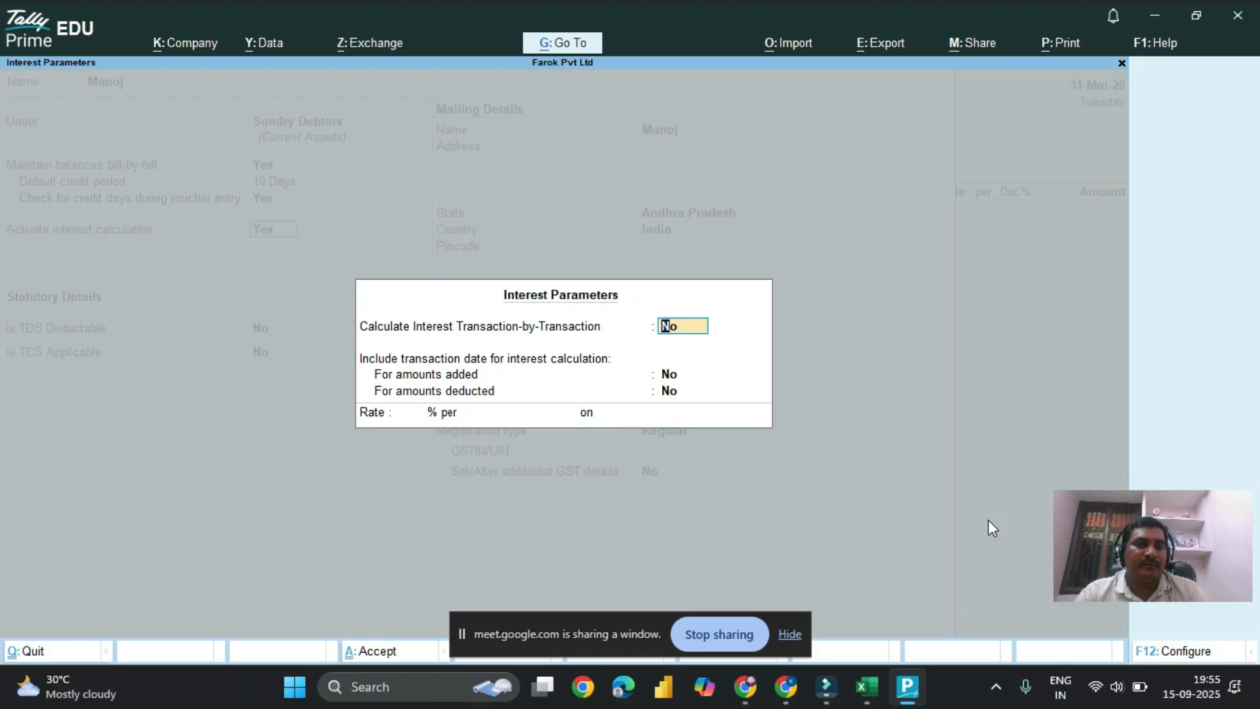
text(y)
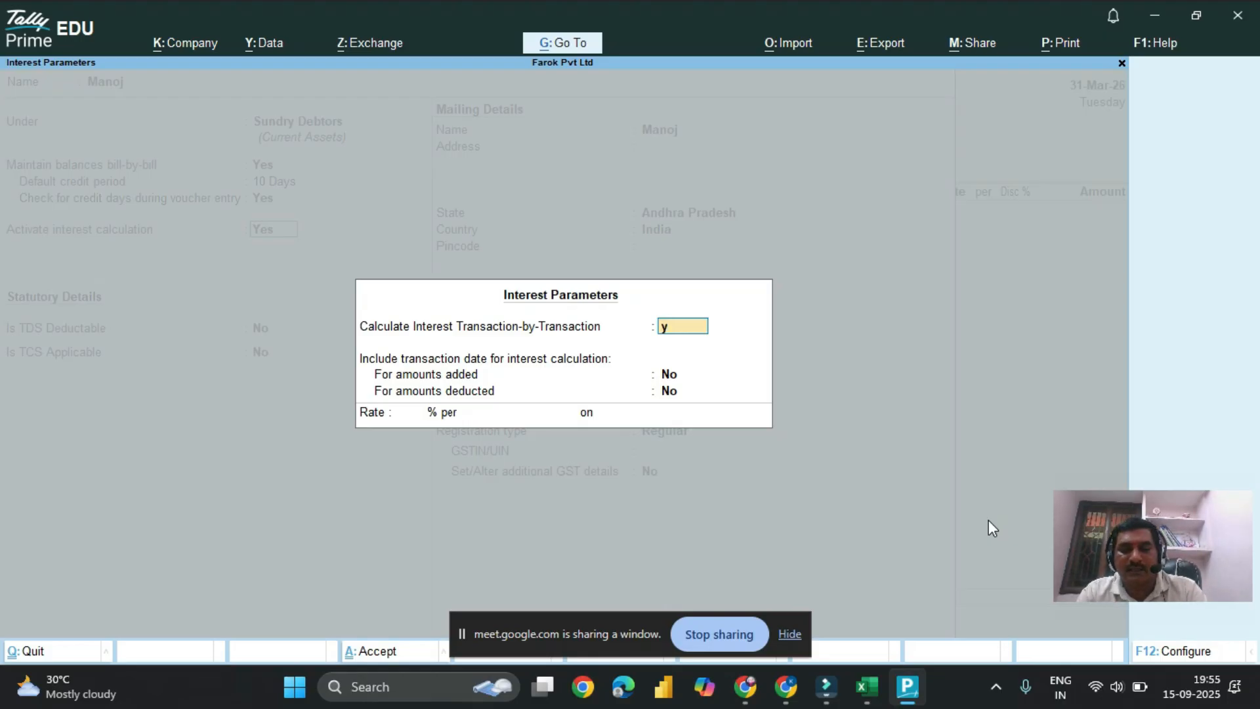
key(Return)
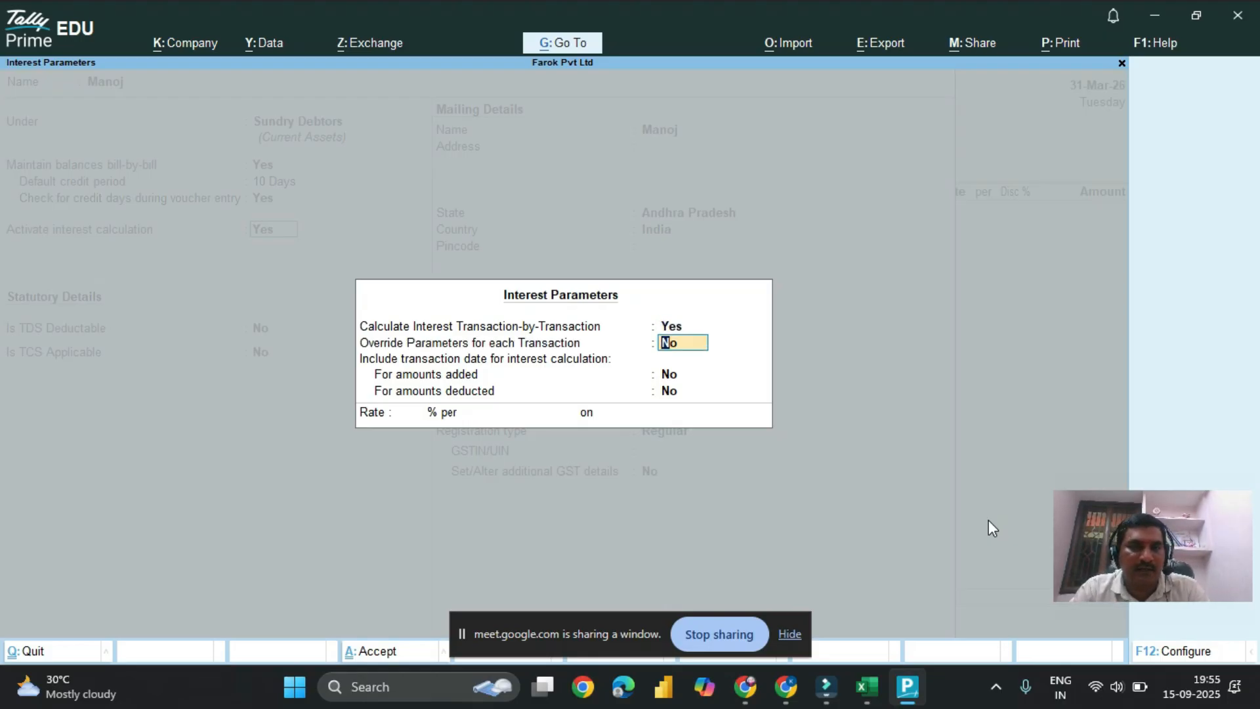
key(Return)
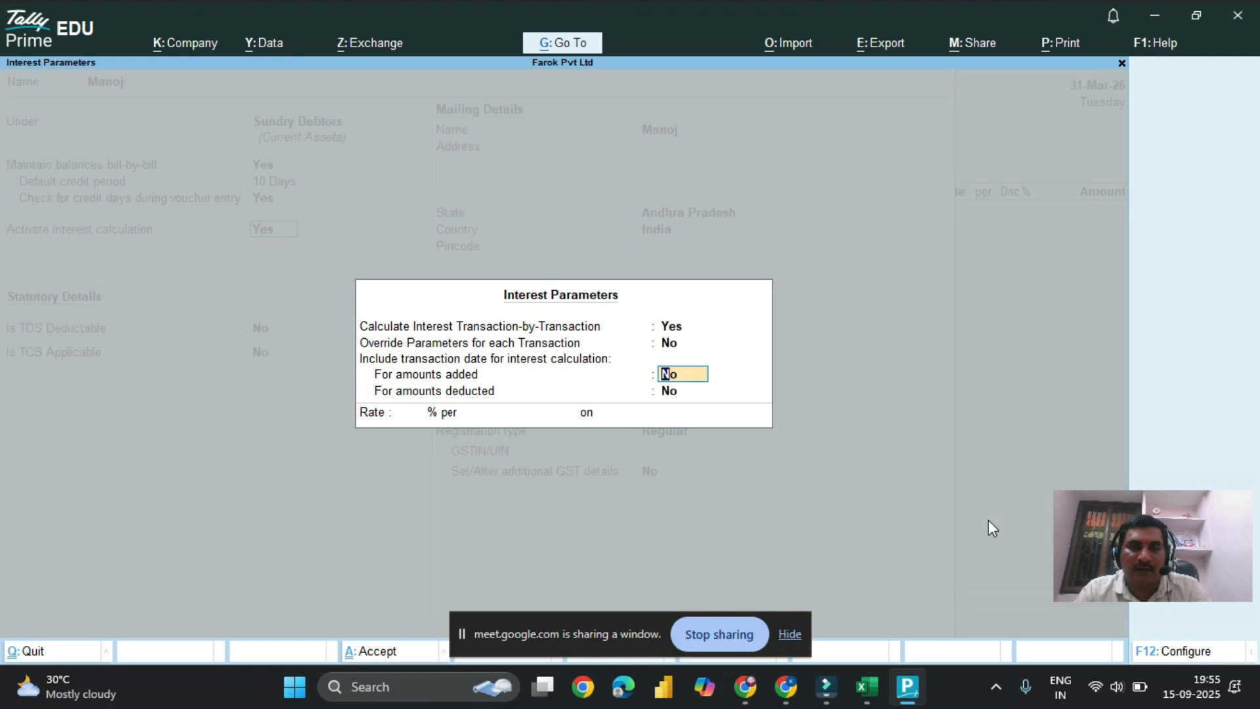
Step: Include the transaction date in the interest calculation for both amounts added and amounts deducted
text(y)
key(Return)
text(y)
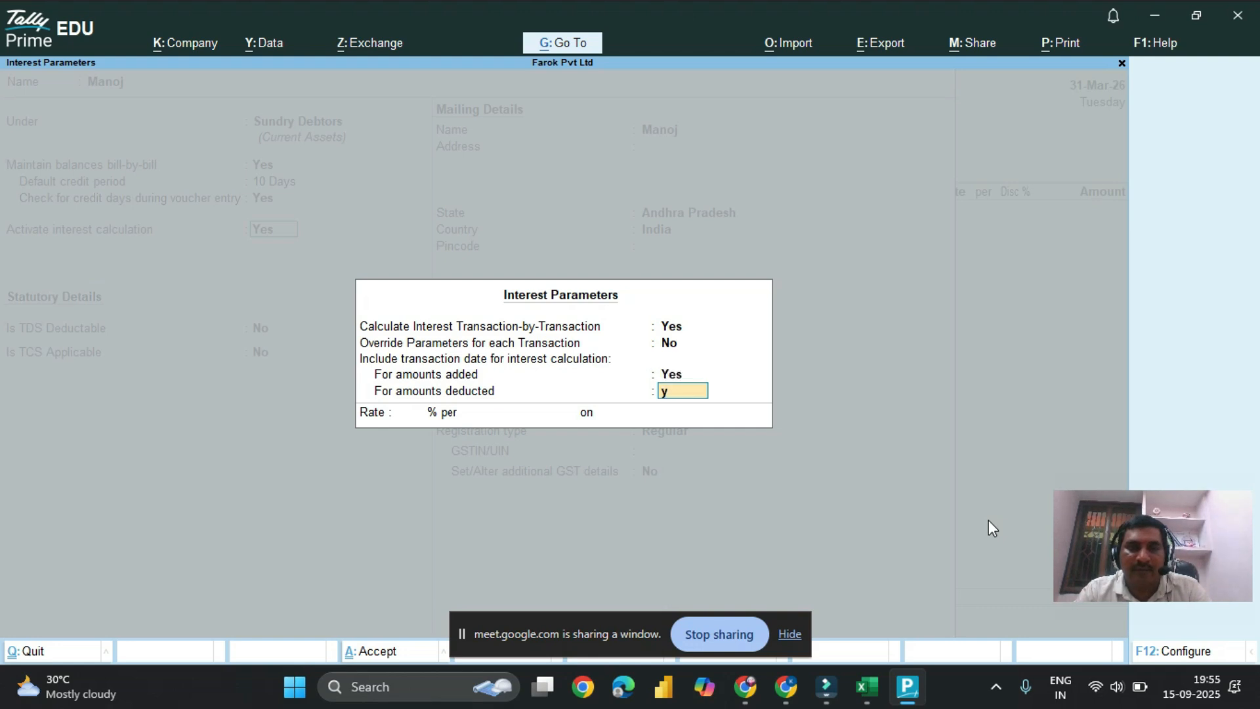
key(Return)
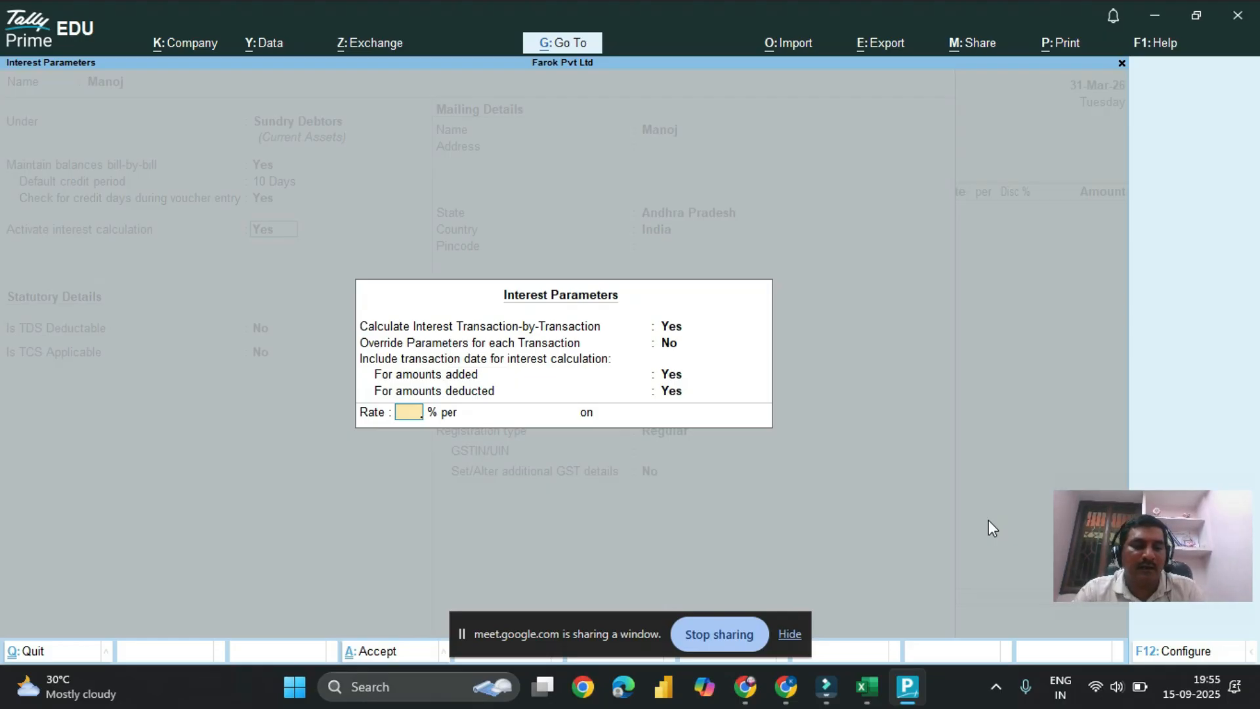
Step: Set the interest rate to 5% per 30-Day Month on All Balances
text(5)
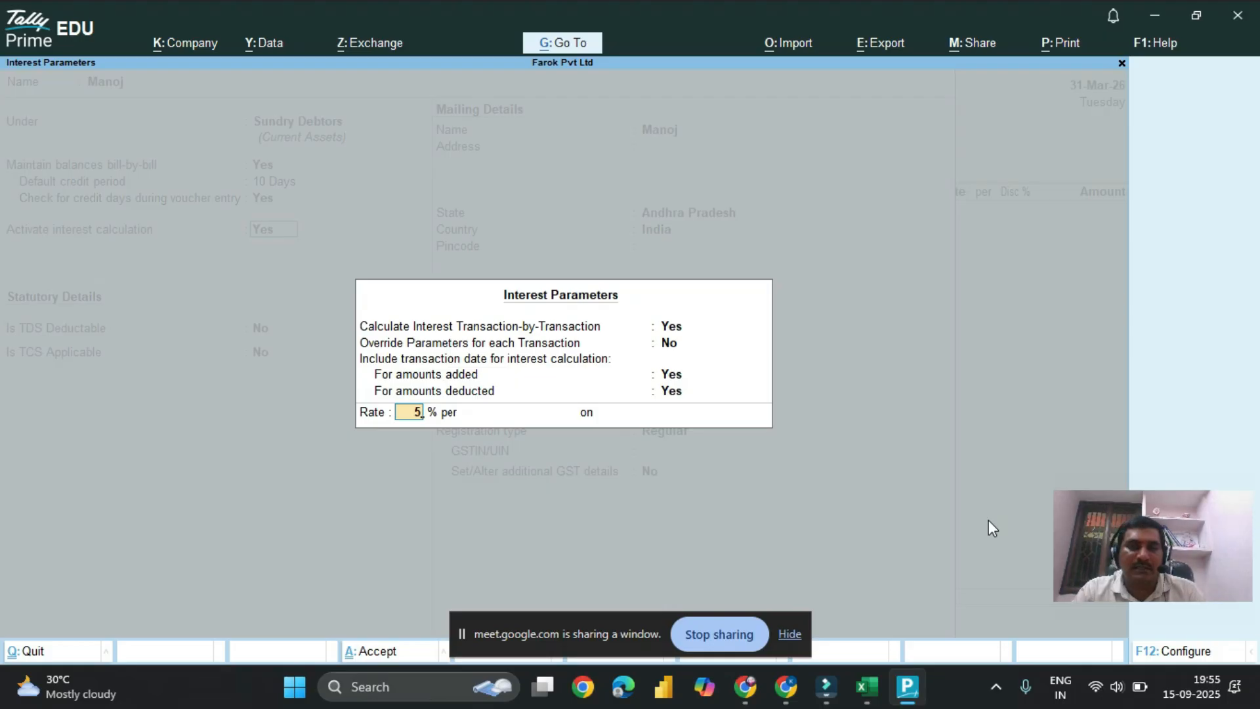
key(Return)
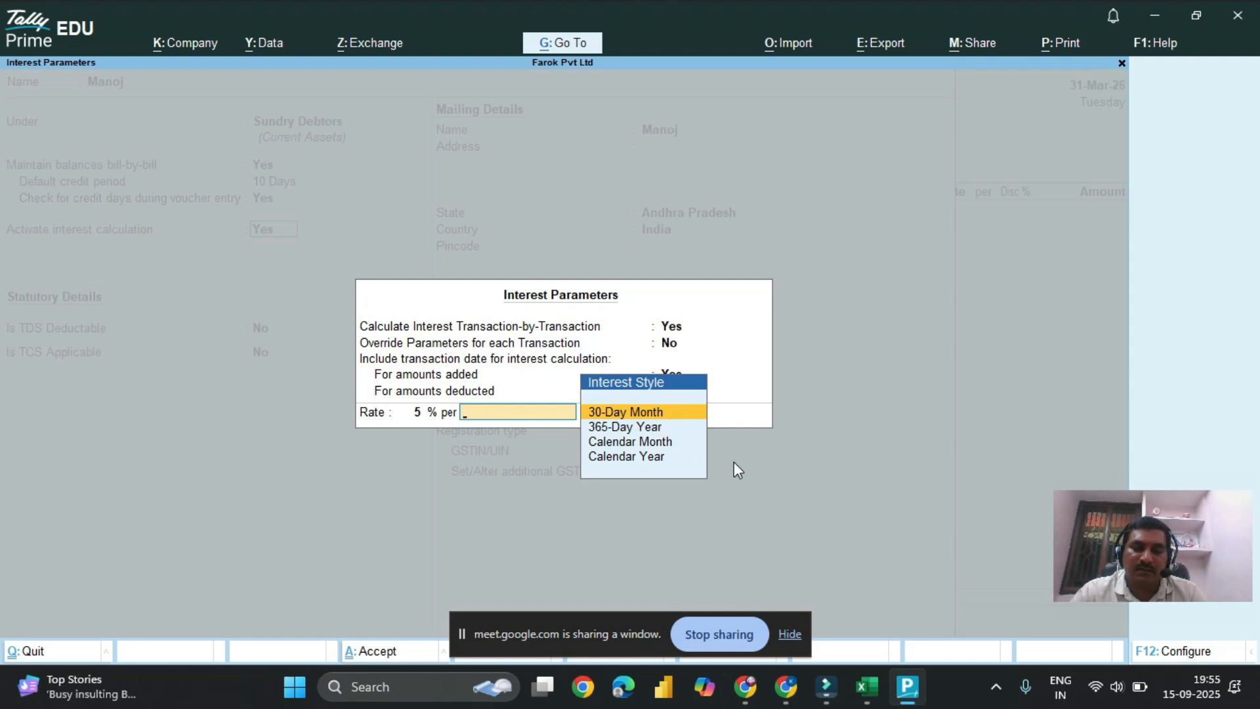
key(Return)
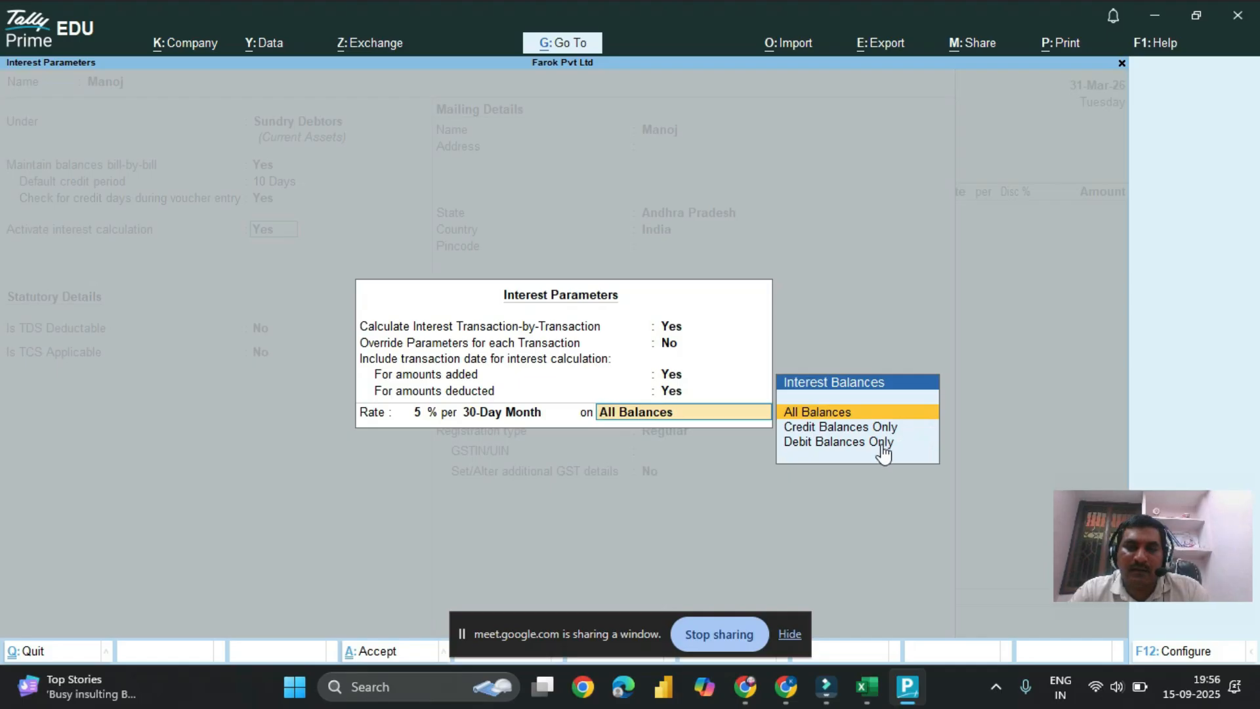
key(Return)
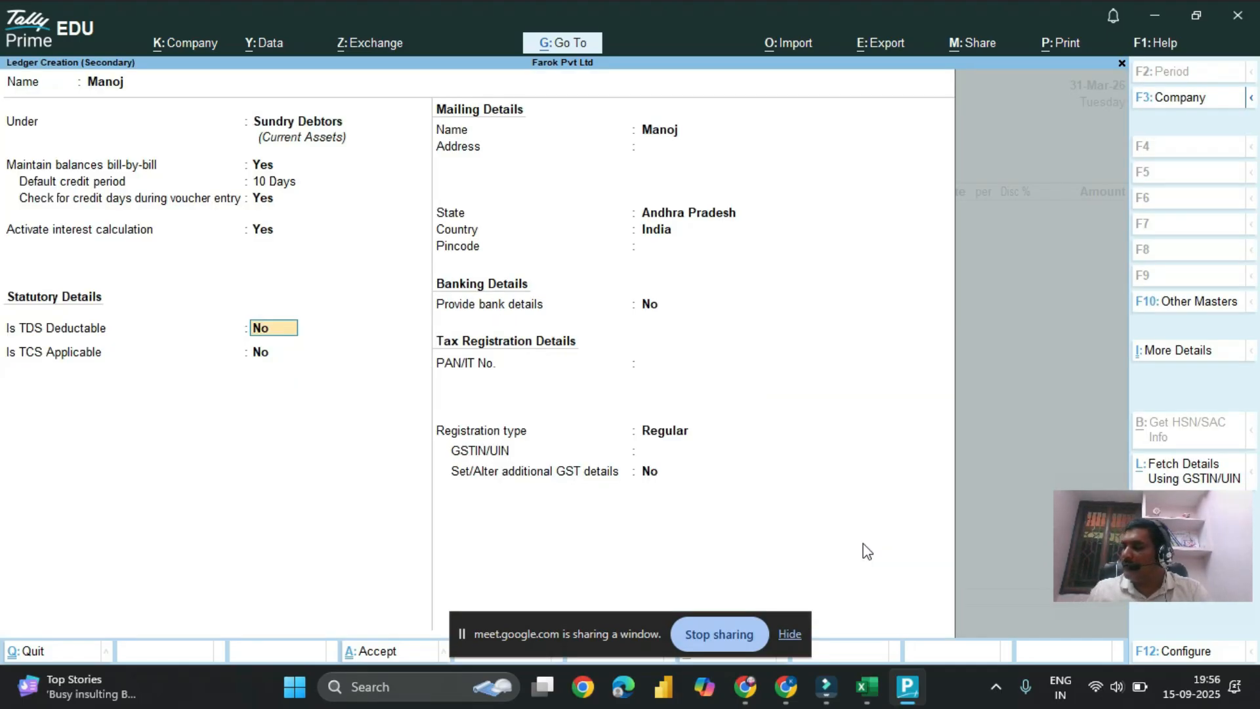
Step: Set the ledger's GST registration type to Unregistered/Consumer, leave TDS and TCS at No, and save the ledger as the voucher's party
key(Return)
key(Return)
key(Return)
key(Return)
key(Return)
key(Return)
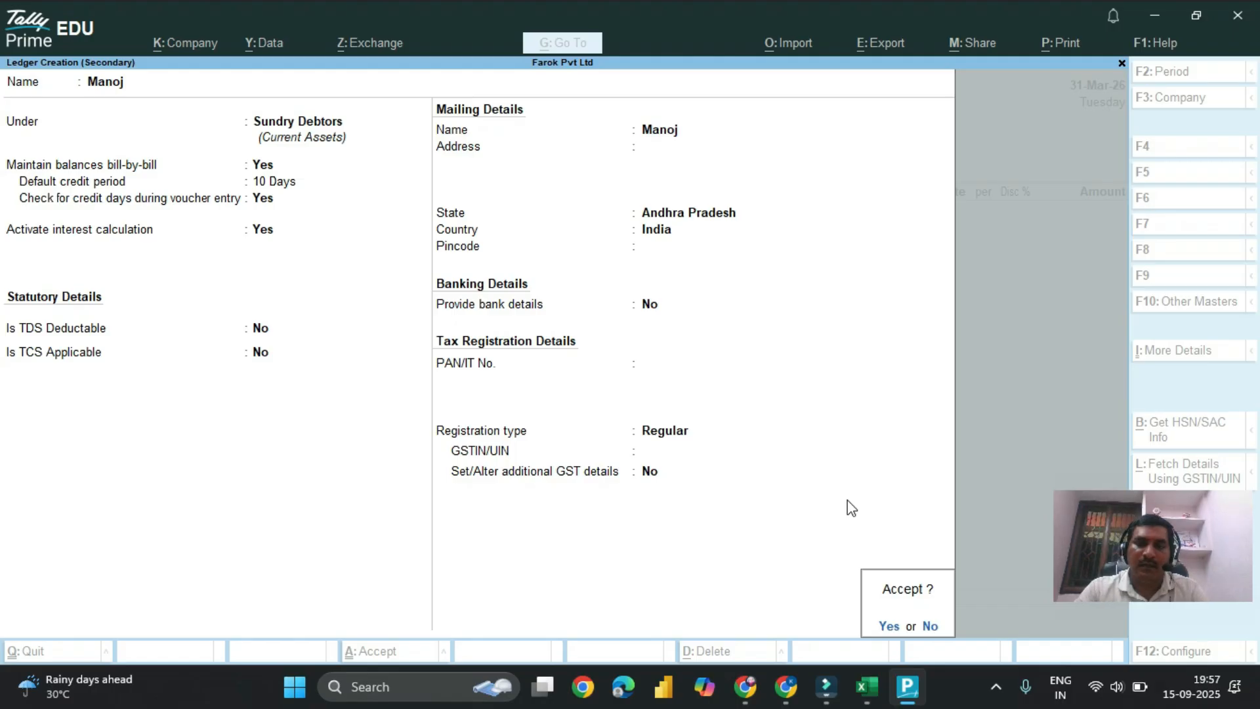
key(n)
key(BackSpace)
key(BackSpace)
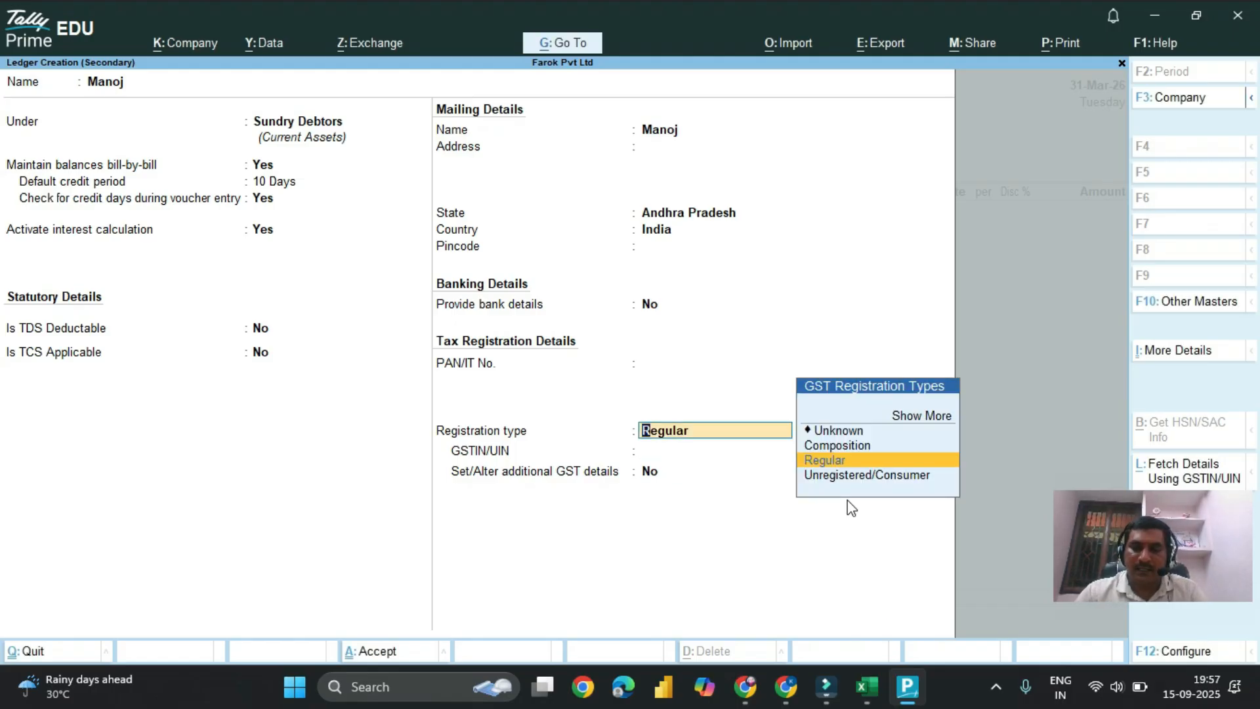
key(Down)
key(Return)
key(Return)
key(y)
key(Return)
key(Return)
key(Return)
key(Return)
key(Return)
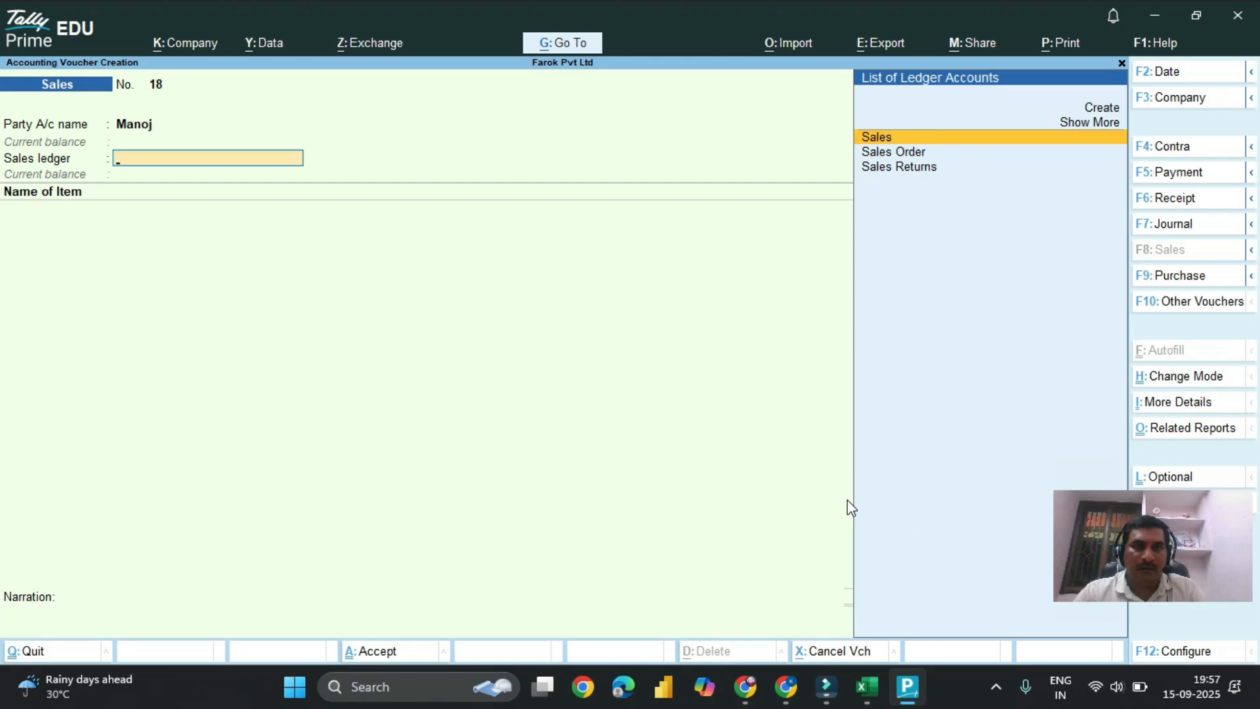
Step: Choose Sales as the sales ledger for the voucher and decline turning on Sticky Keys
key(Return)
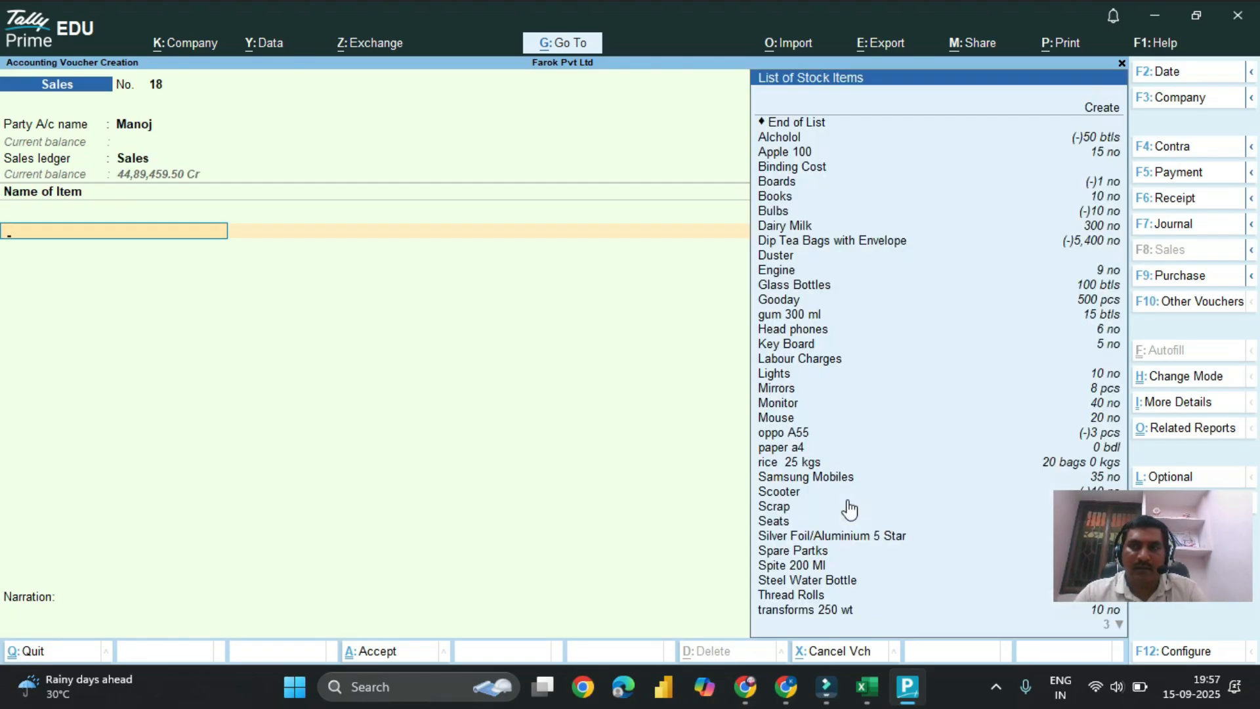
key(shift)
key(shift)
key(shift)
key(shift)
key(shift)
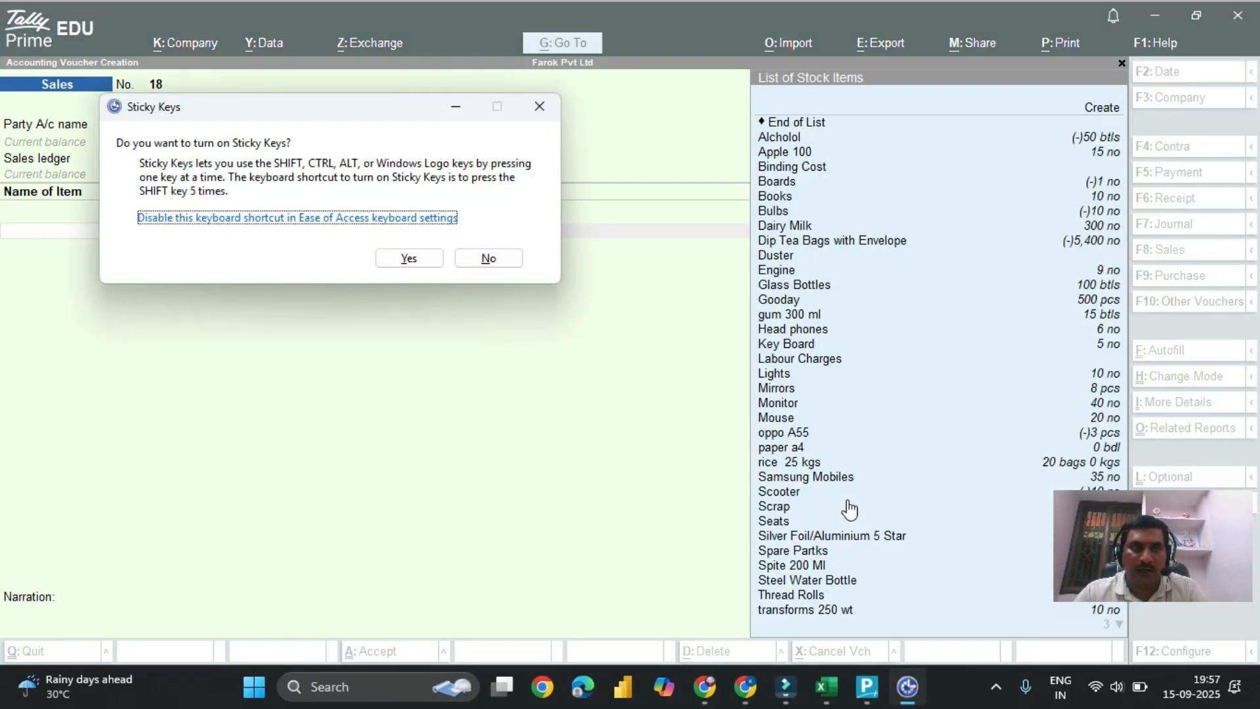
click(486, 263)
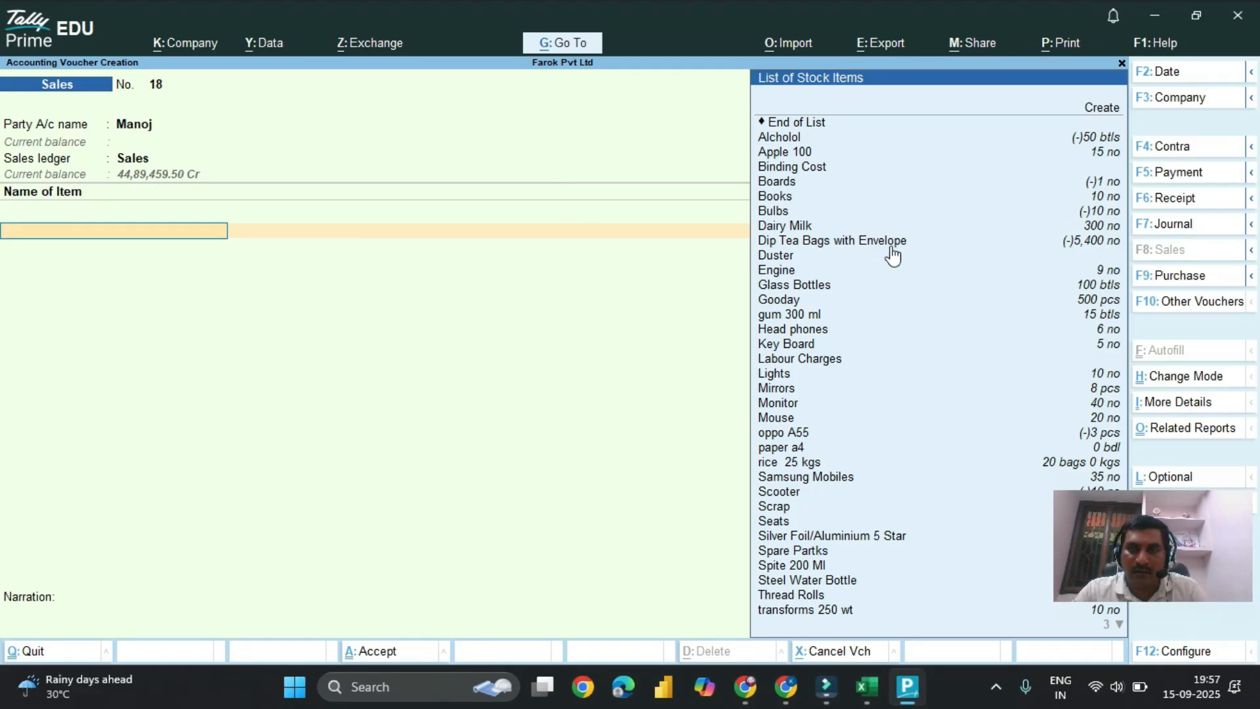
Step: Add 33 pcs of Gooday from Godown -1, batch 22115, at a rate of 15 to the sales voucher
click(1090, 300)
key(Up)
key(Return)
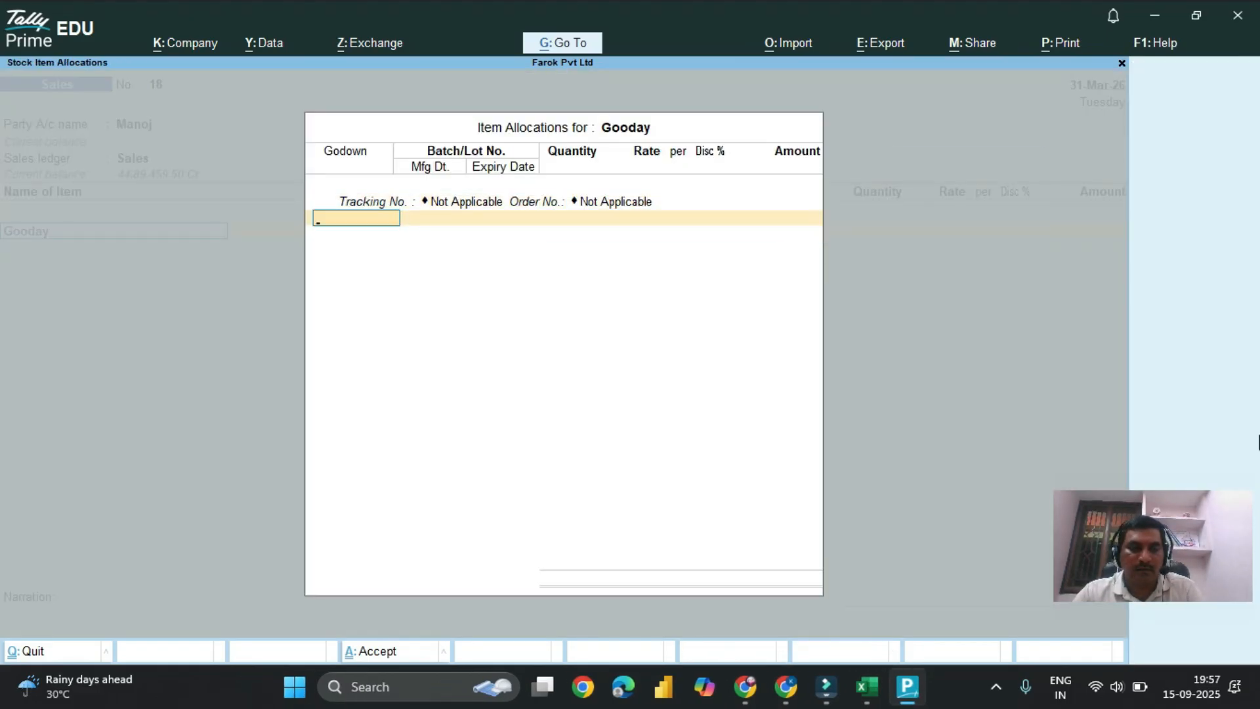
key(Return)
key(Return)
key(Return)
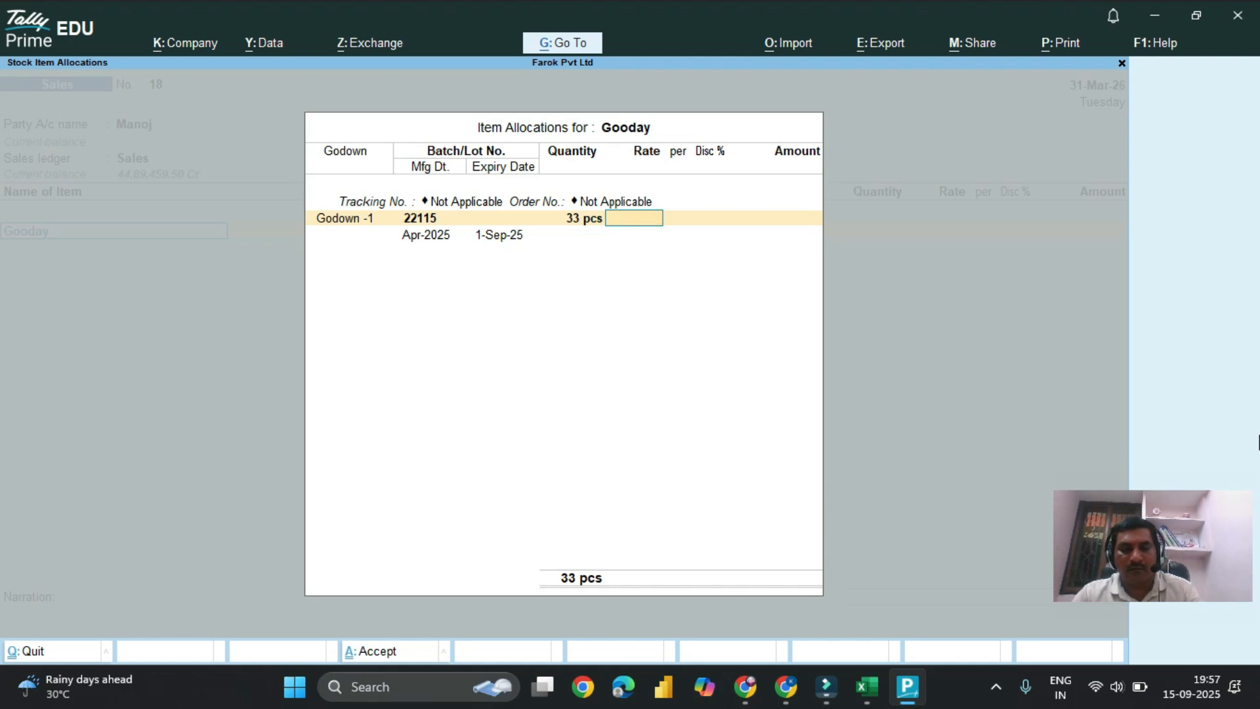
text(15)
key(Return)
Step: Add Apple 100 as the second item, with tracking and order numbers Not Applicable, from Godown -1
key(Return)
key(Return)
key(Return)
key(Return)
key(Return)
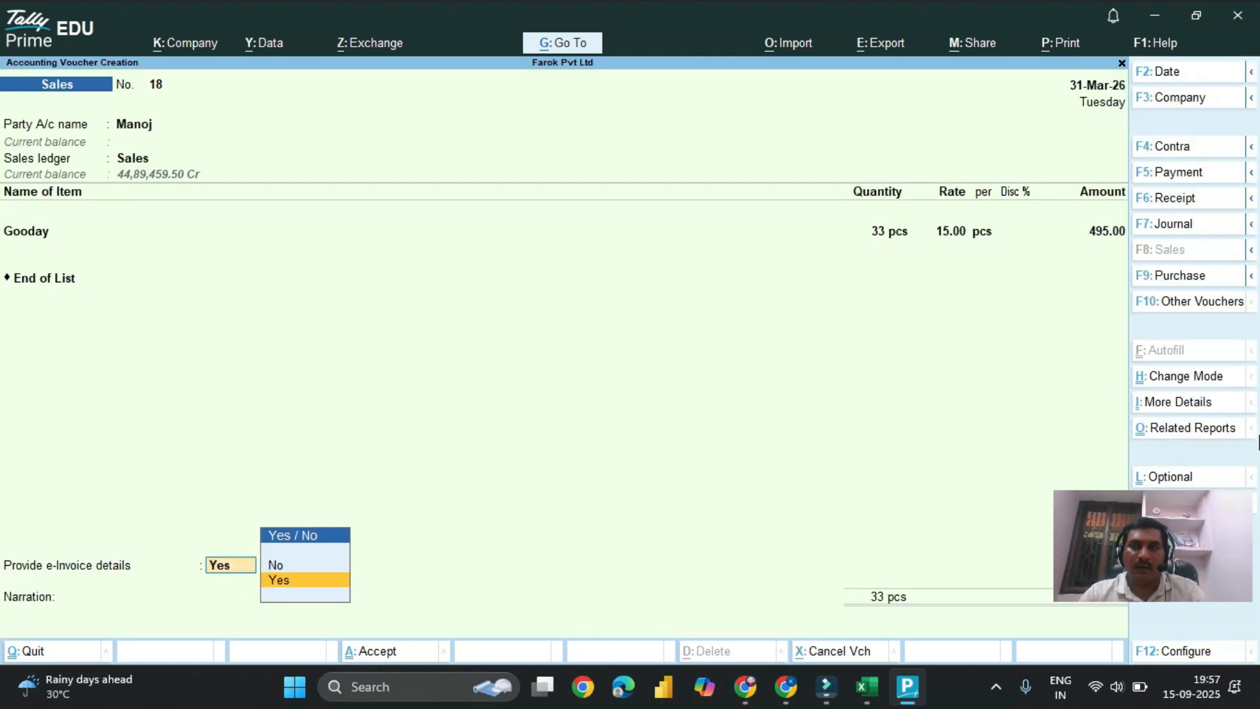
key(BackSpace)
key(BackSpace)
key(Down)
key(Down)
key(Return)
key(Up)
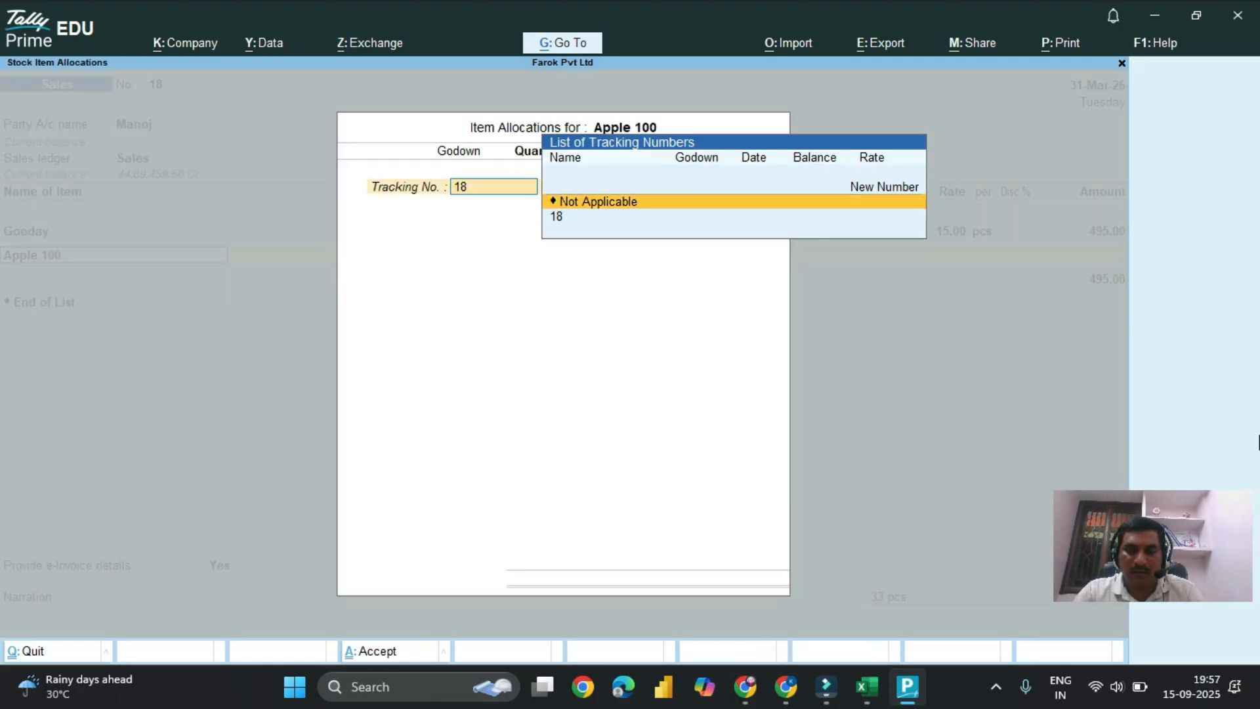
key(Return)
key(Up)
key(Up)
key(Up)
key(Up)
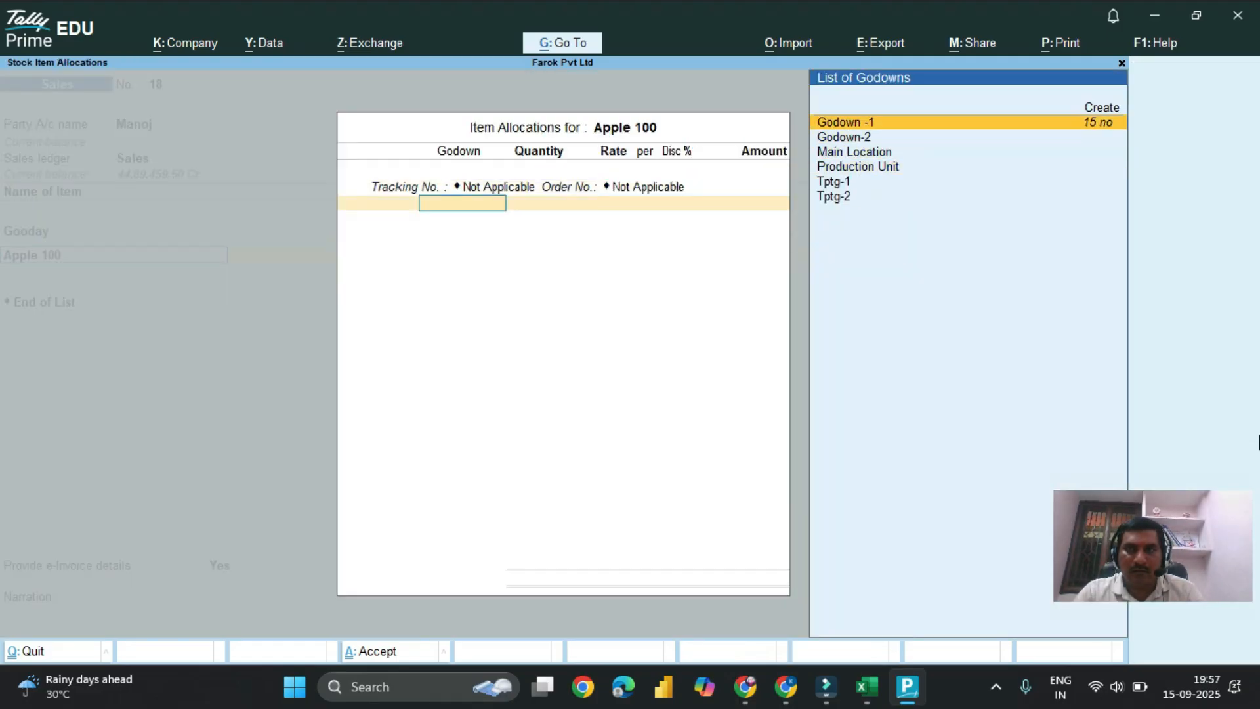
key(Return)
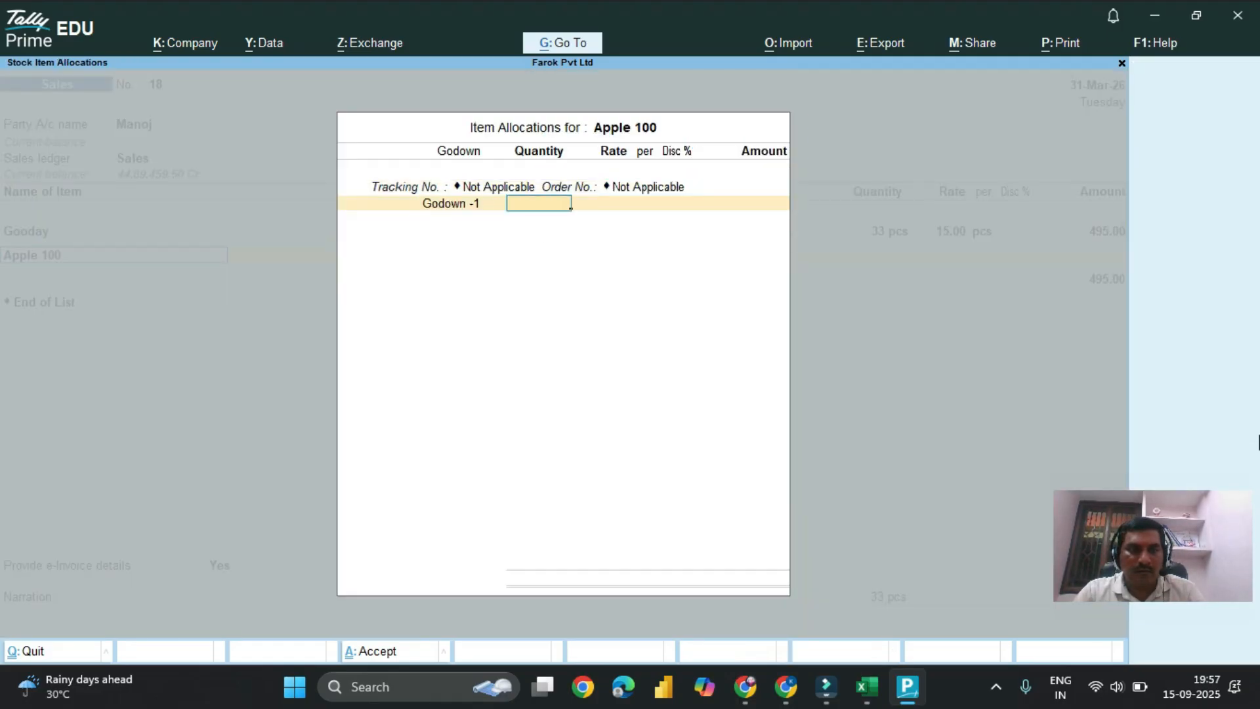
Step: Enter a quantity of 3 no at a rate of 50,000 for the Apple 100 item
text(3)
key(Return)
text(50000)
key(Return)
key(Return)
Step: Save the sales voucher without GST/e-Way Bill/e-Invoice details, decline sending it for e-Invoice generation, and leave voucher entry
key(Return)
key(Return)
key(Return)
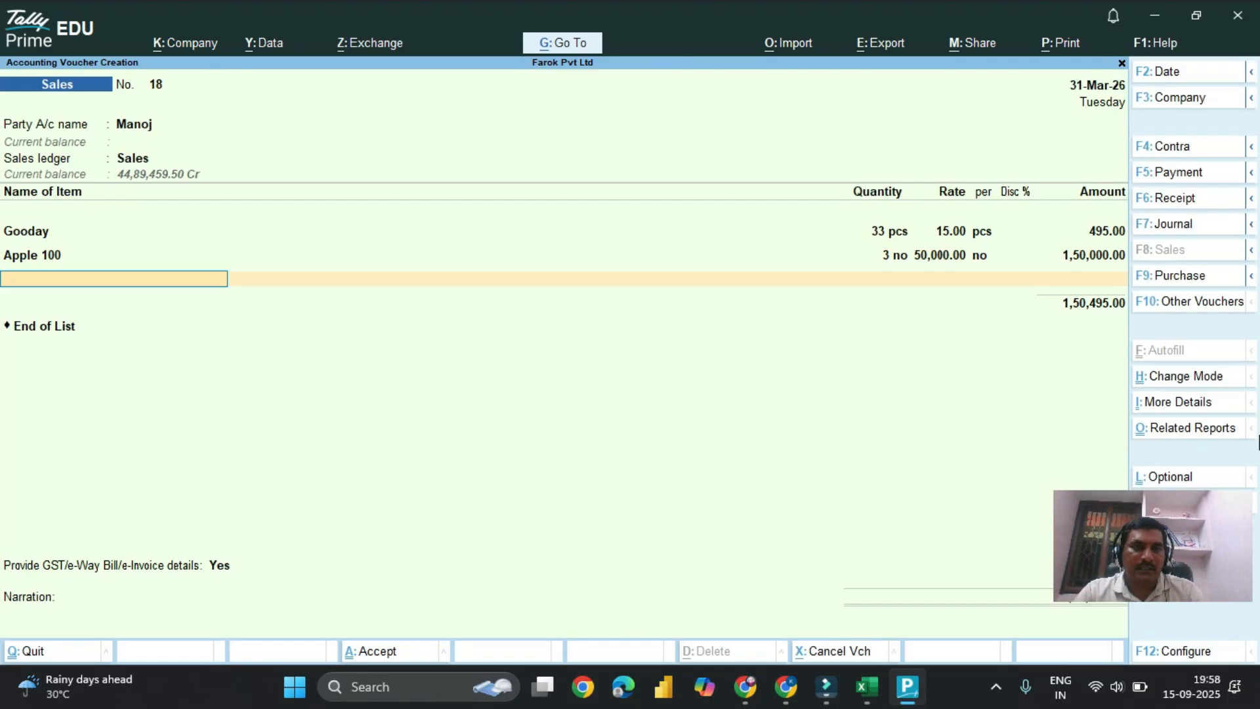
key(Return)
key(Return)
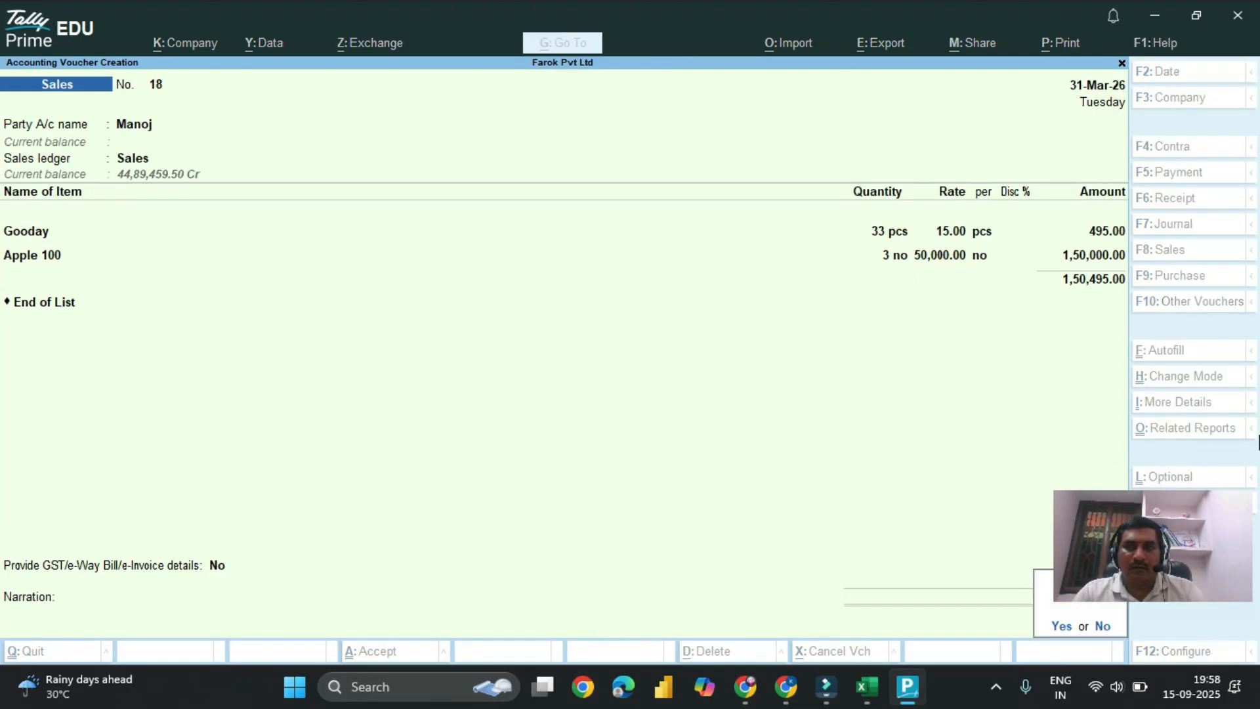
key(Return)
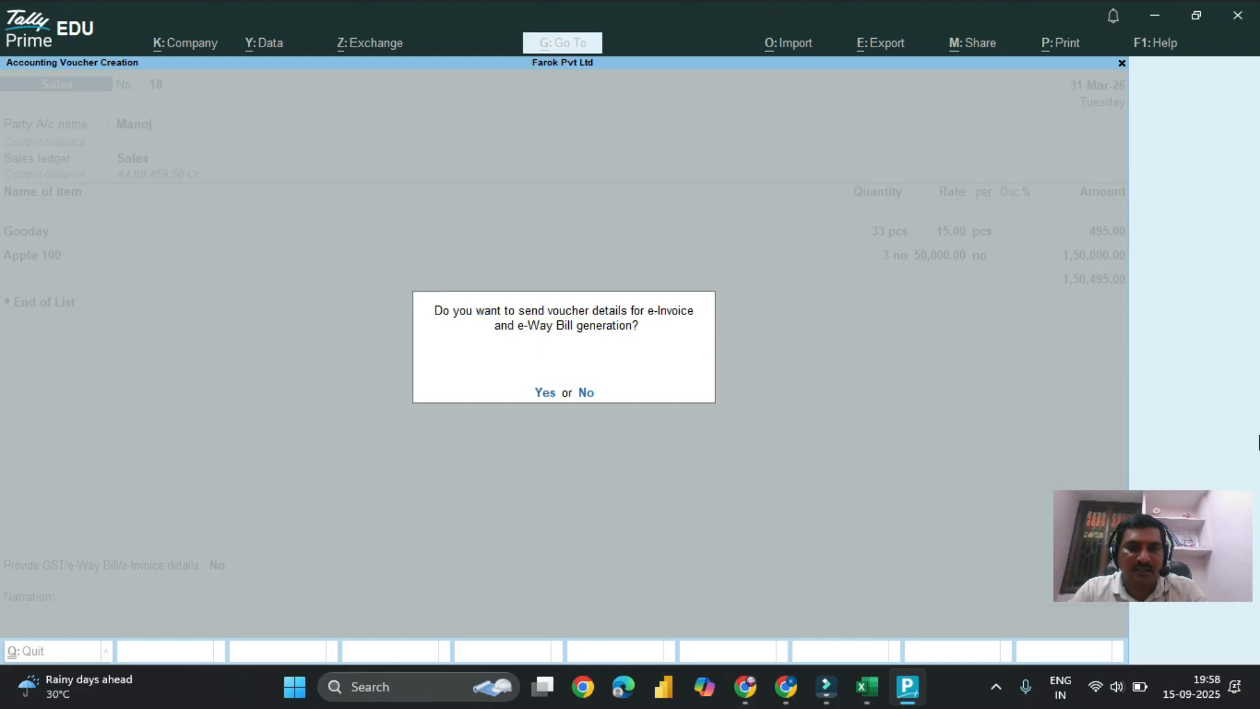
key(n)
key(Escape)
key(Return)
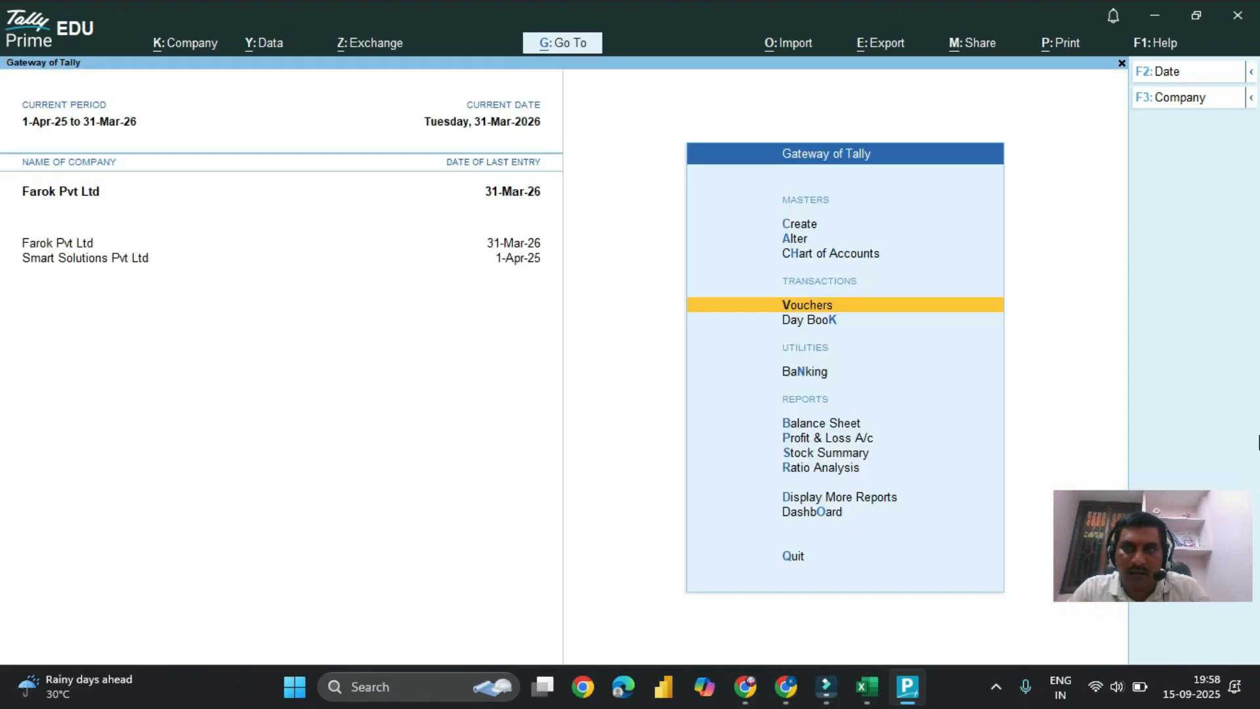
Step: Open the new sales voucher, No. 18, from the Day Book for alteration
key(Down)
key(Return)
key(Down)
key(Down)
key(Down)
key(Down)
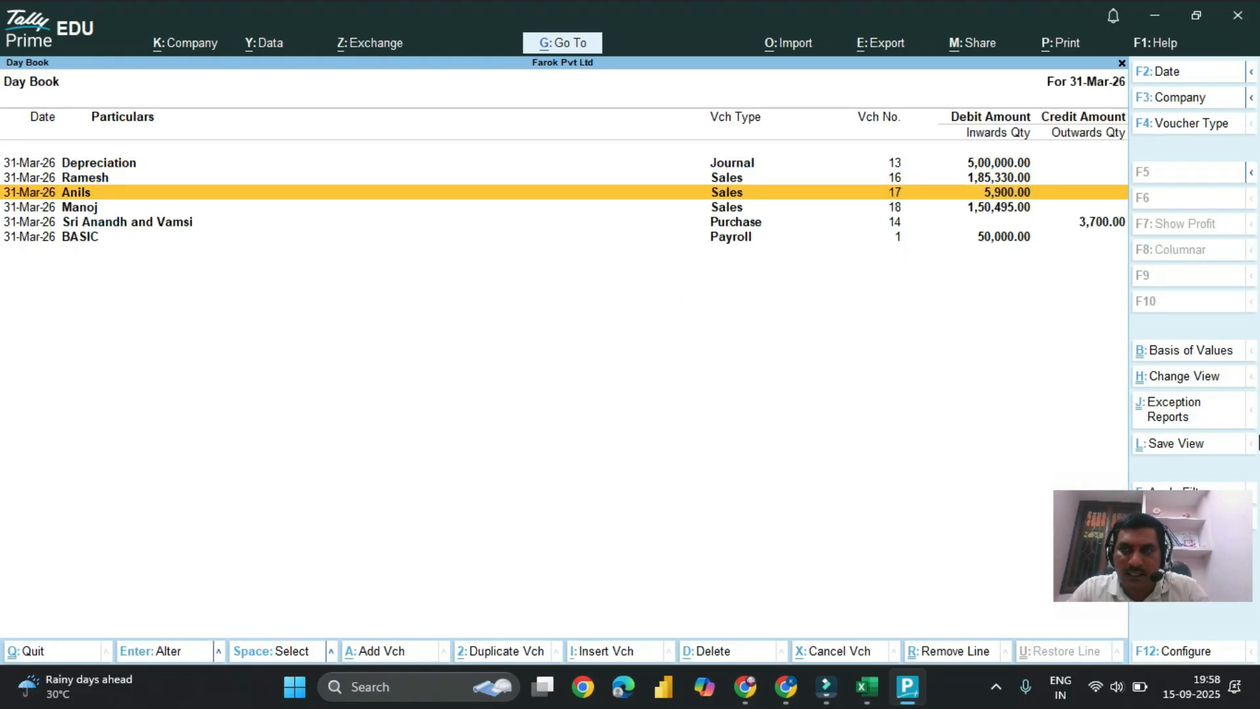
key(Down)
key(Up)
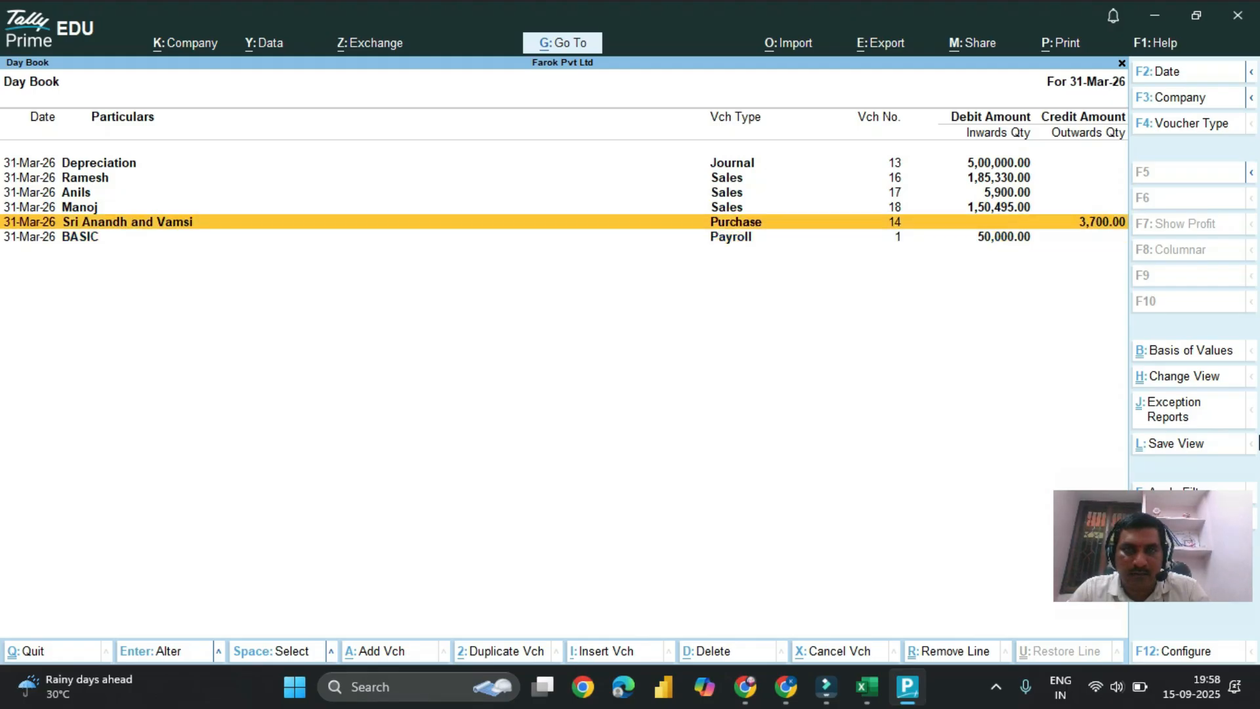
key(Up)
key(Return)
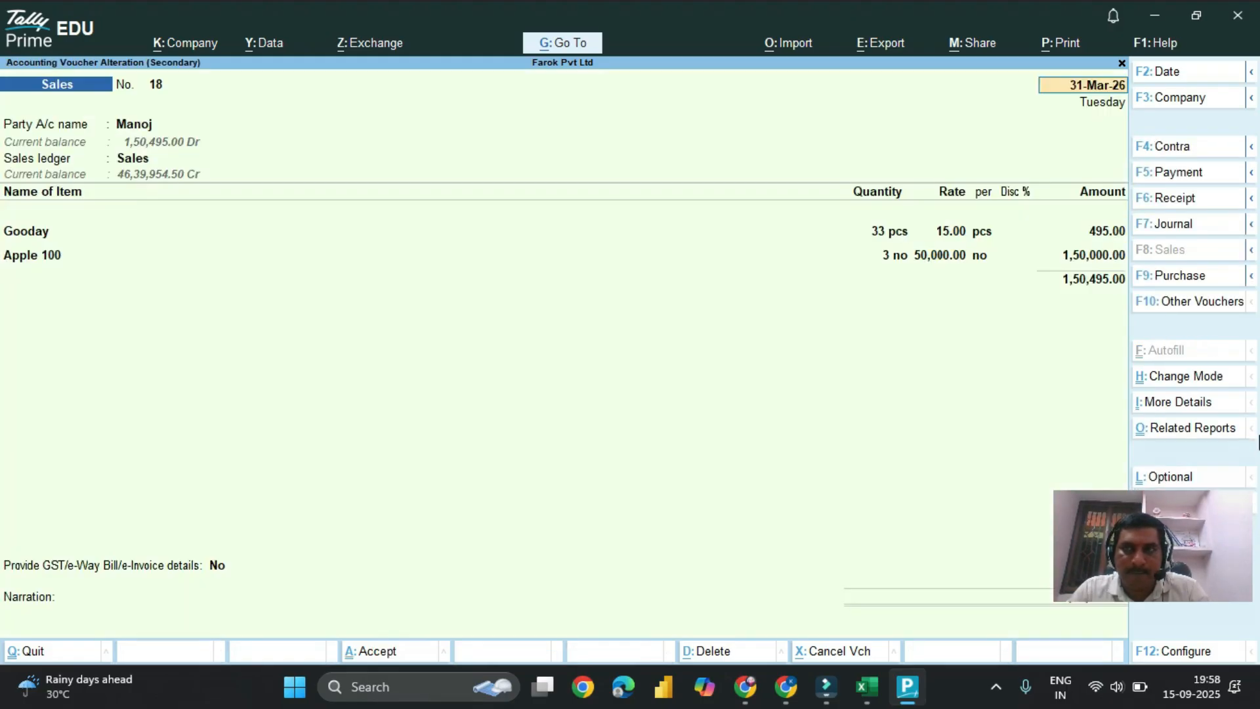
Step: Change the sales voucher's date to 1-Apr-25 and save it despite the missing e-Invoice information
text(1)
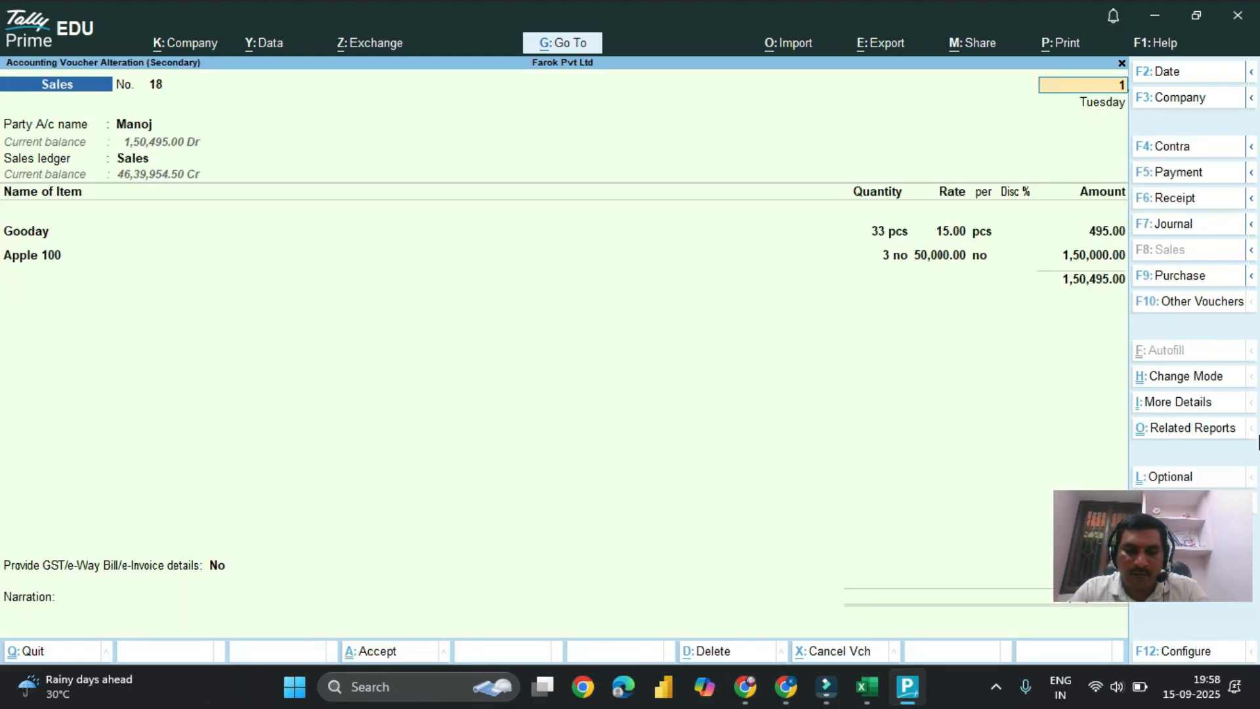
text(/4/)
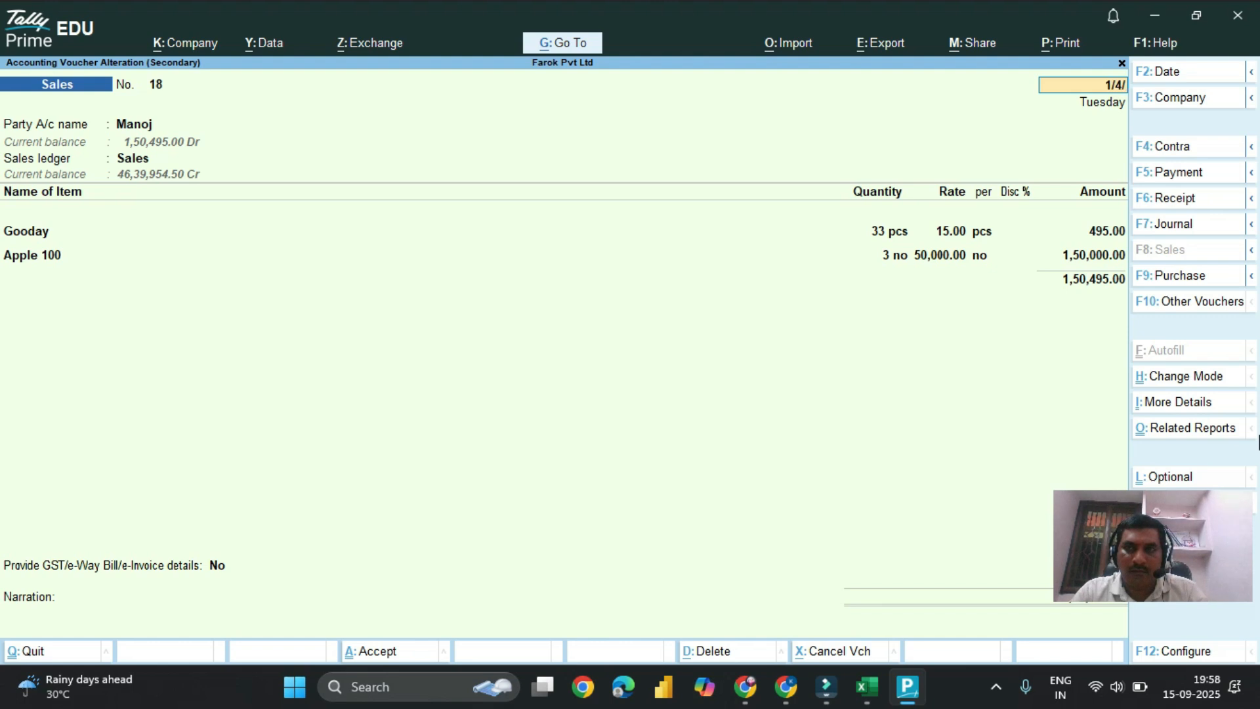
key(Return)
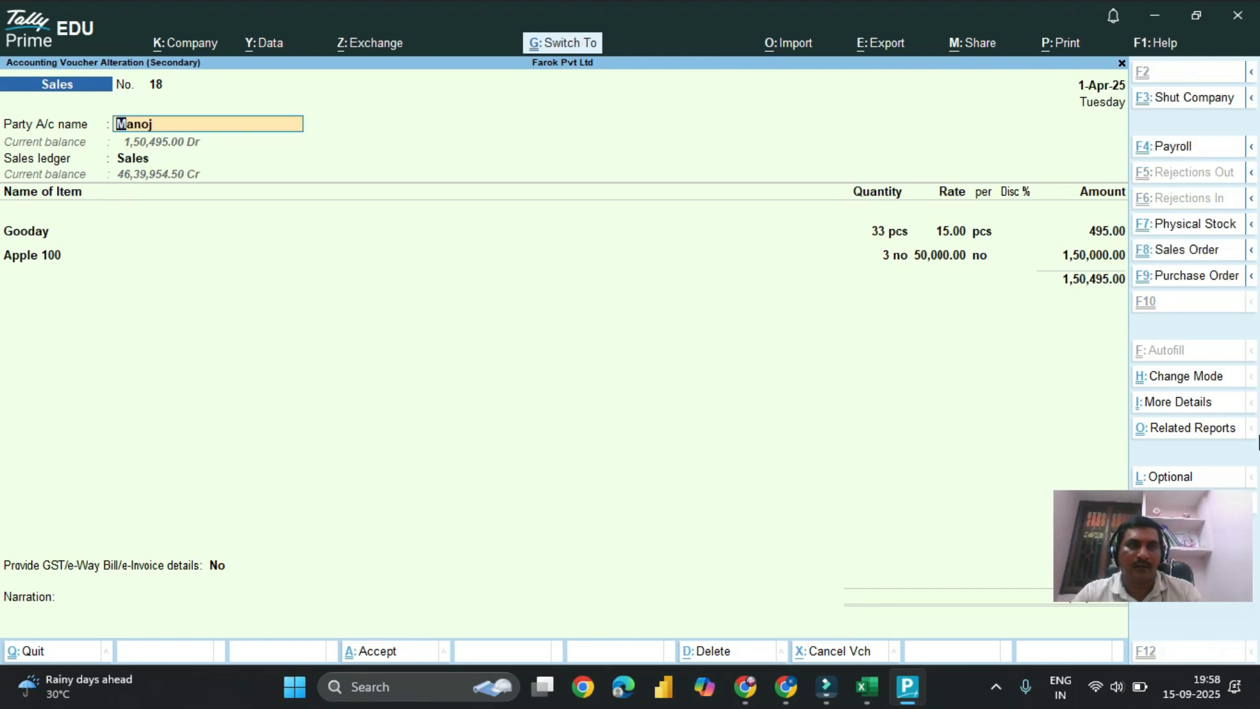
key(ctrl+a)
key(Return)
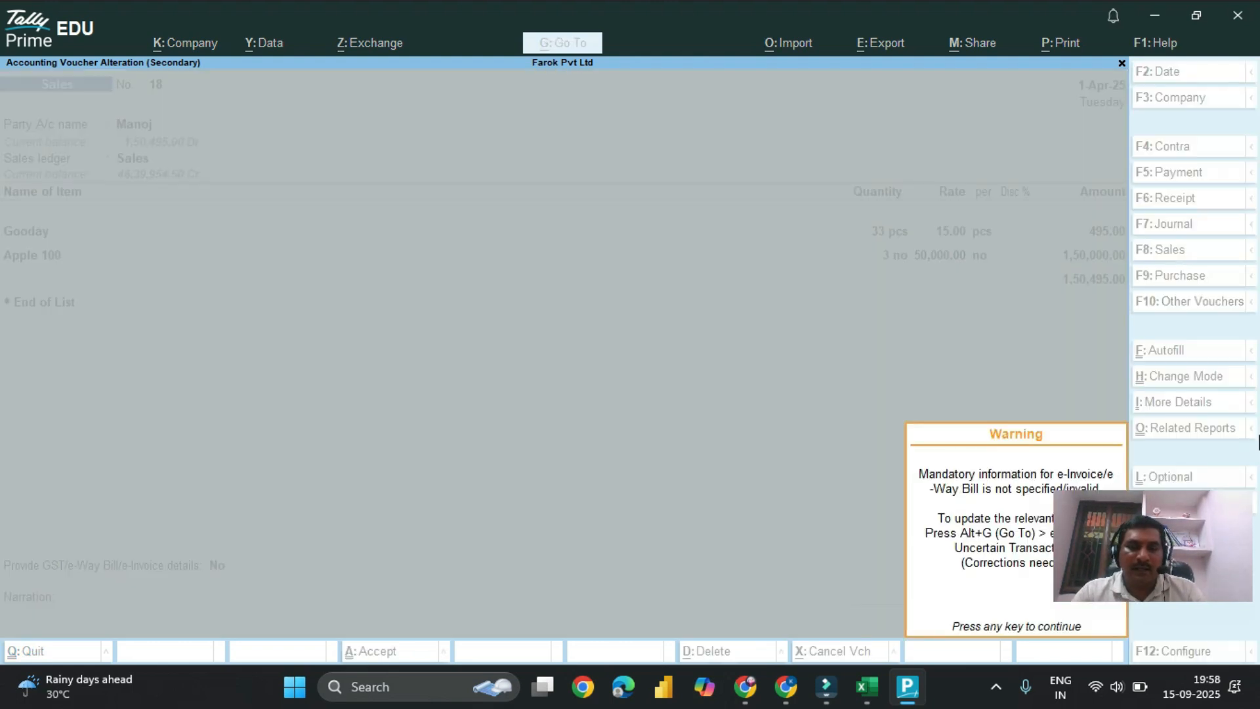
key(Return)
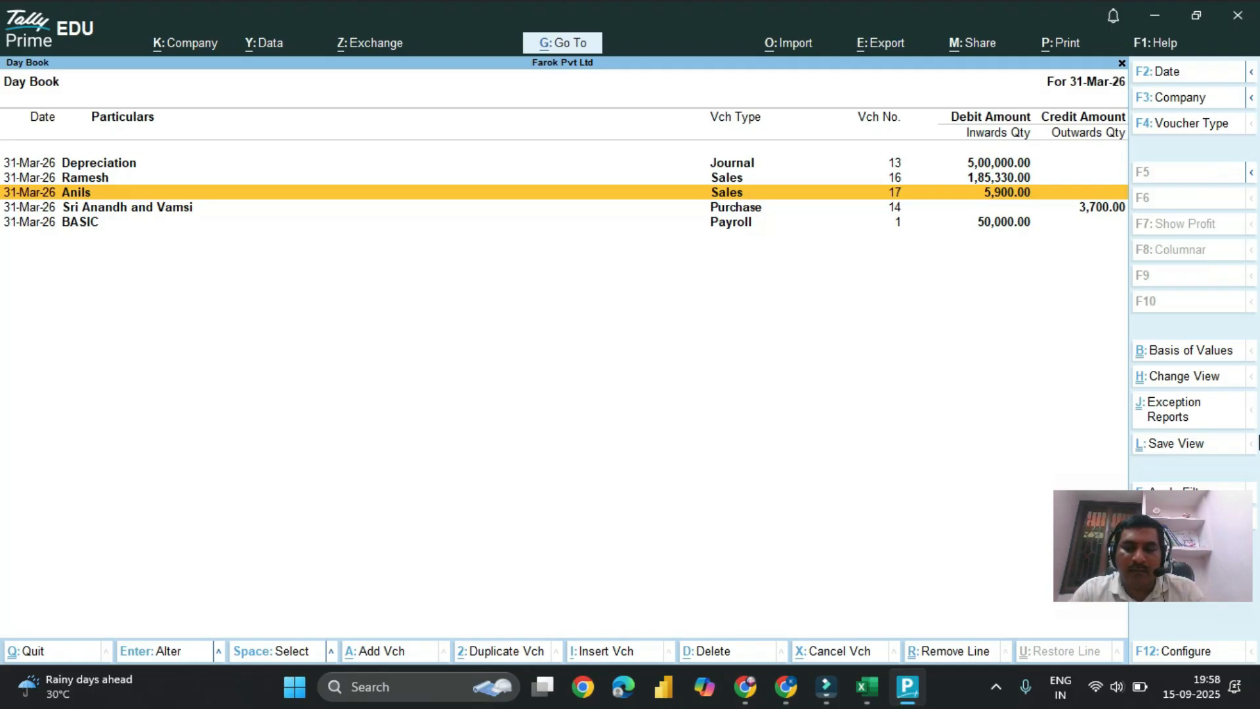
Step: Review the Day Book entries for 31-Mar-26 after re-dating the sales voucher
key(Down)
key(Down)
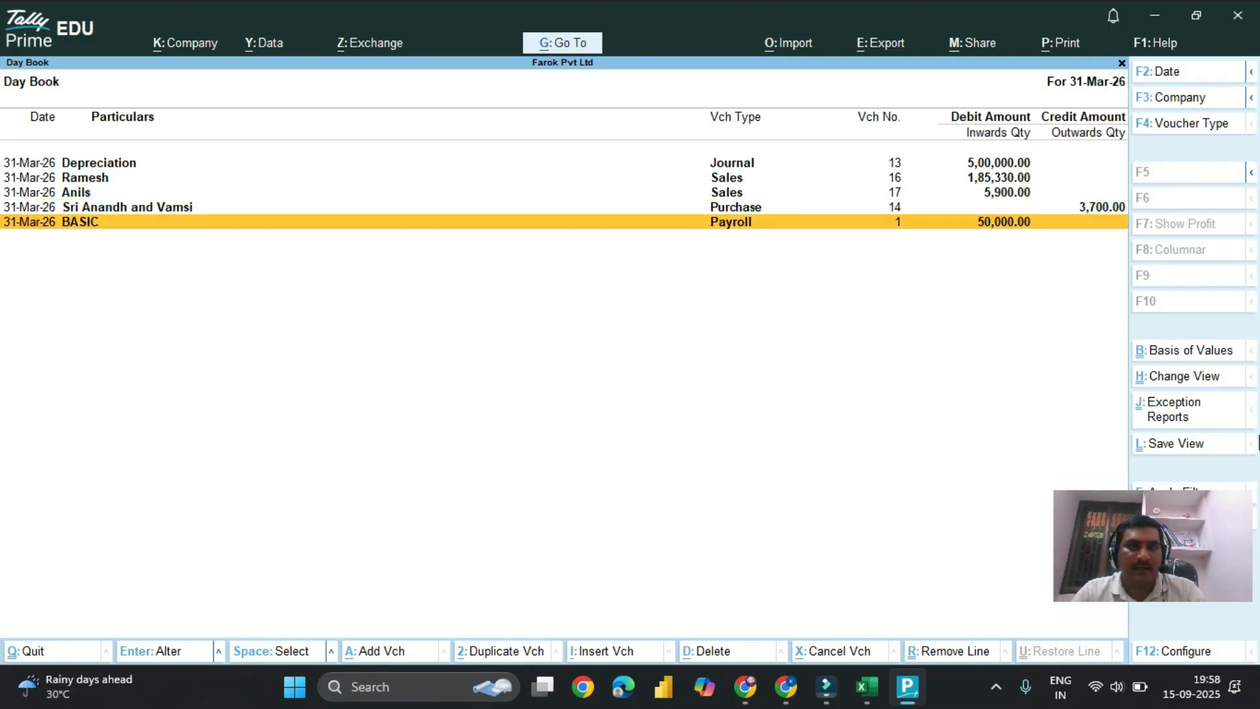
key(Up)
key(Up)
key(Up)
key(Escape)
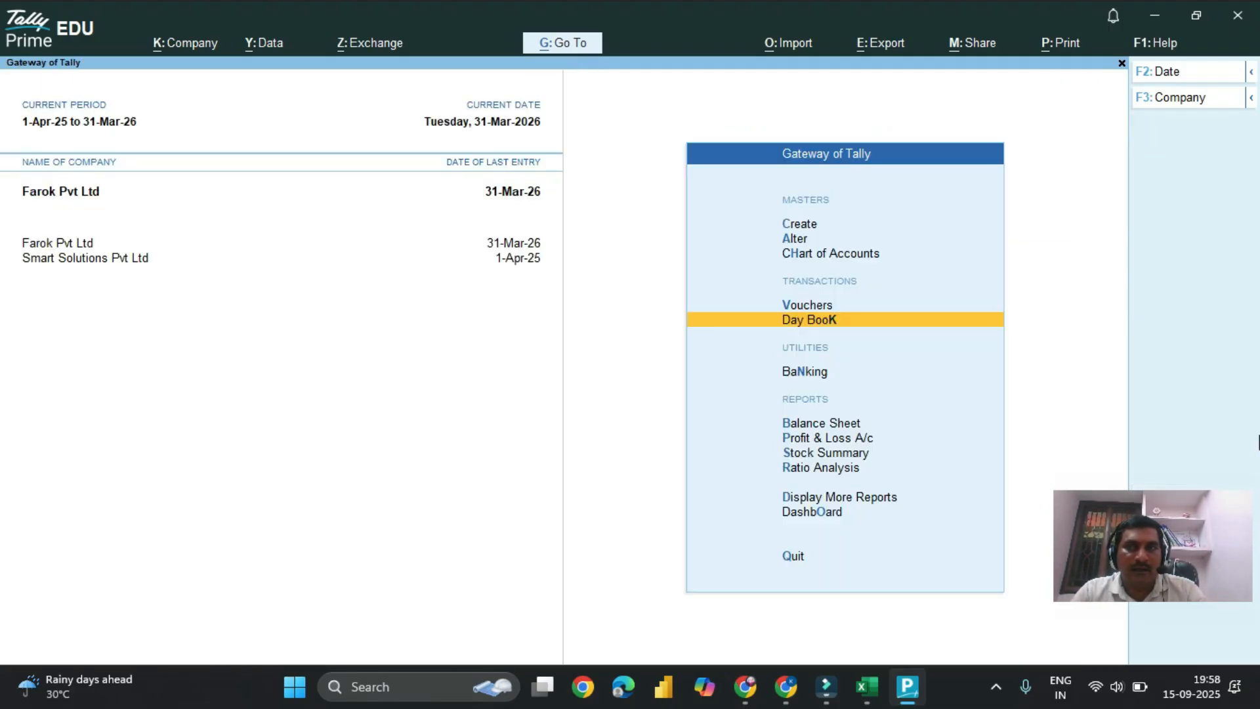
key(Return)
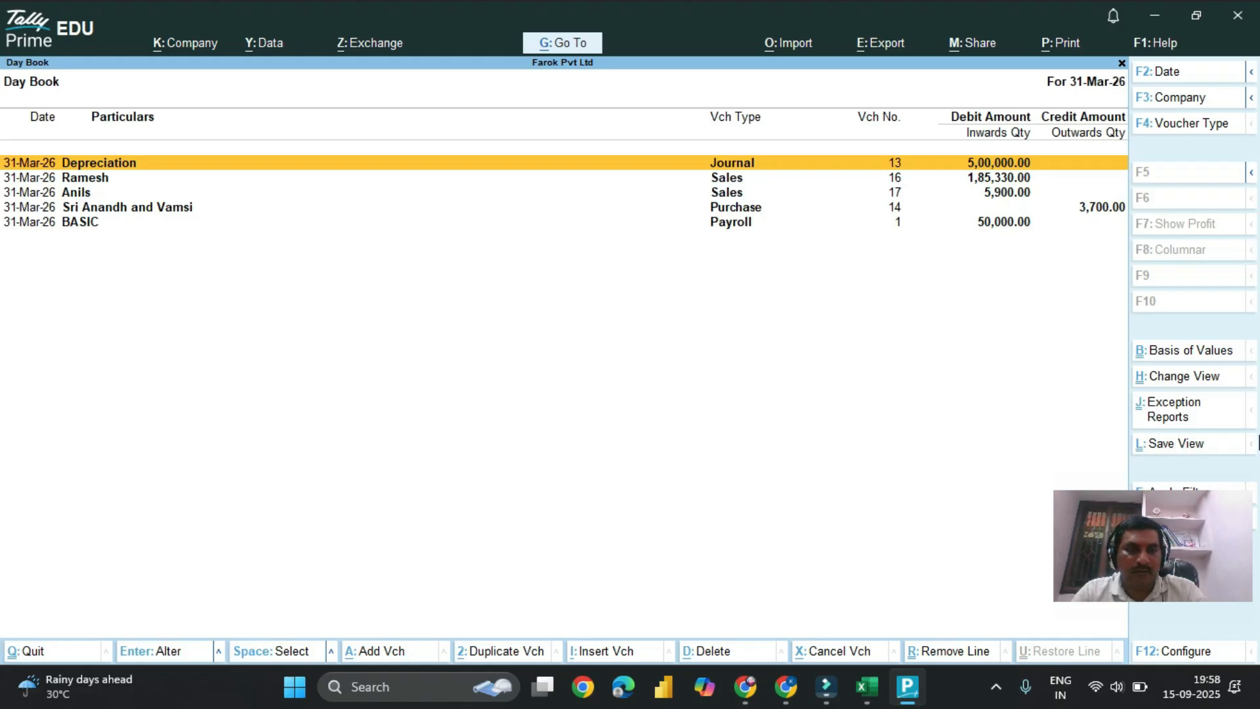
key(Escape)
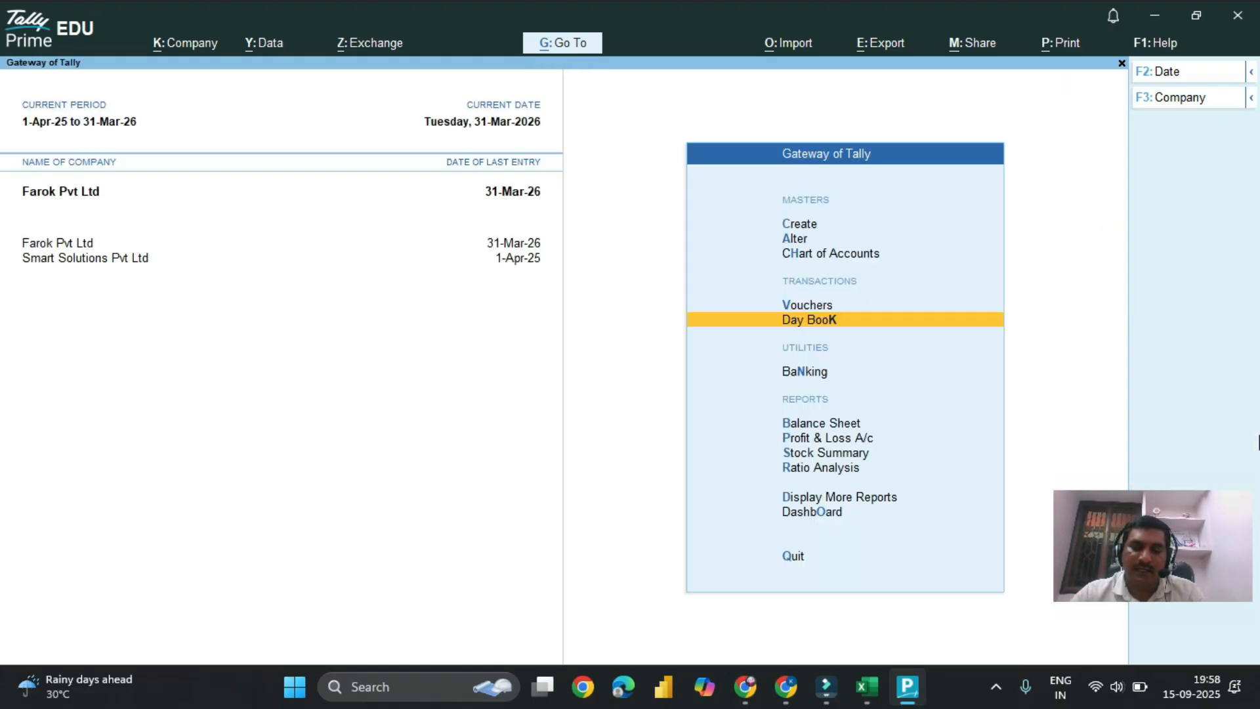
Step: Start a new receipt voucher and set its date to 1-May-25
key(v)
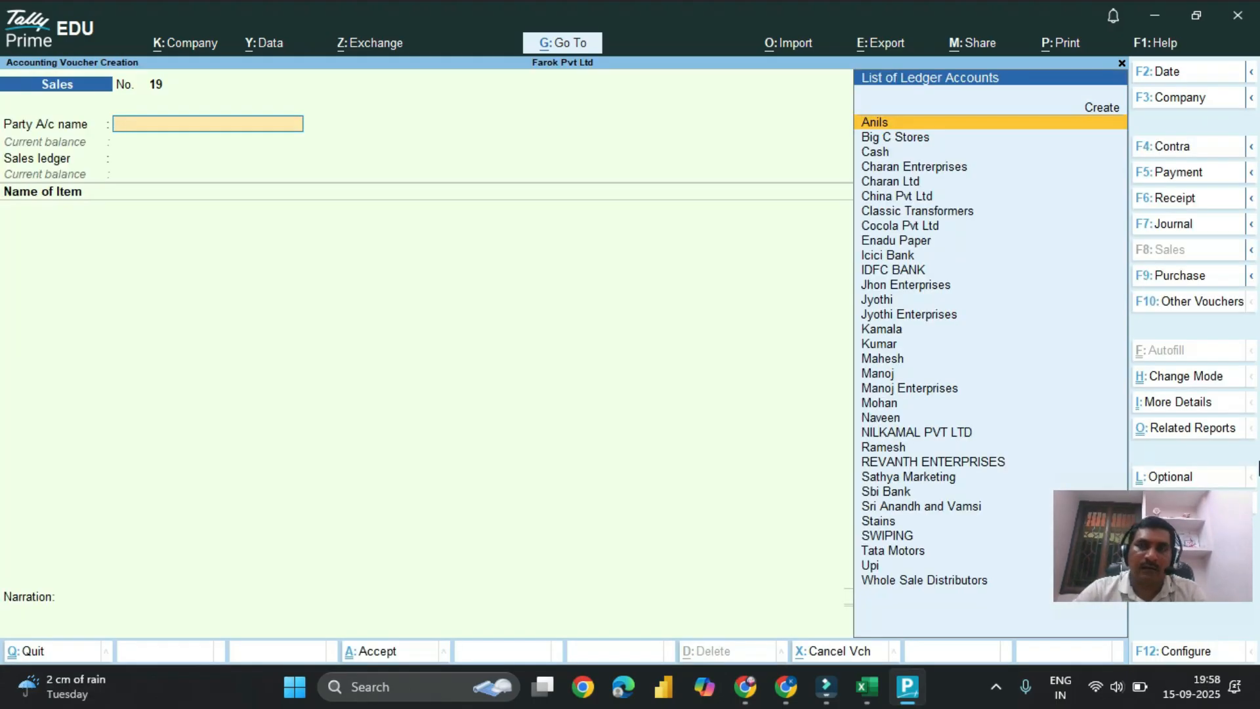
click(1181, 199)
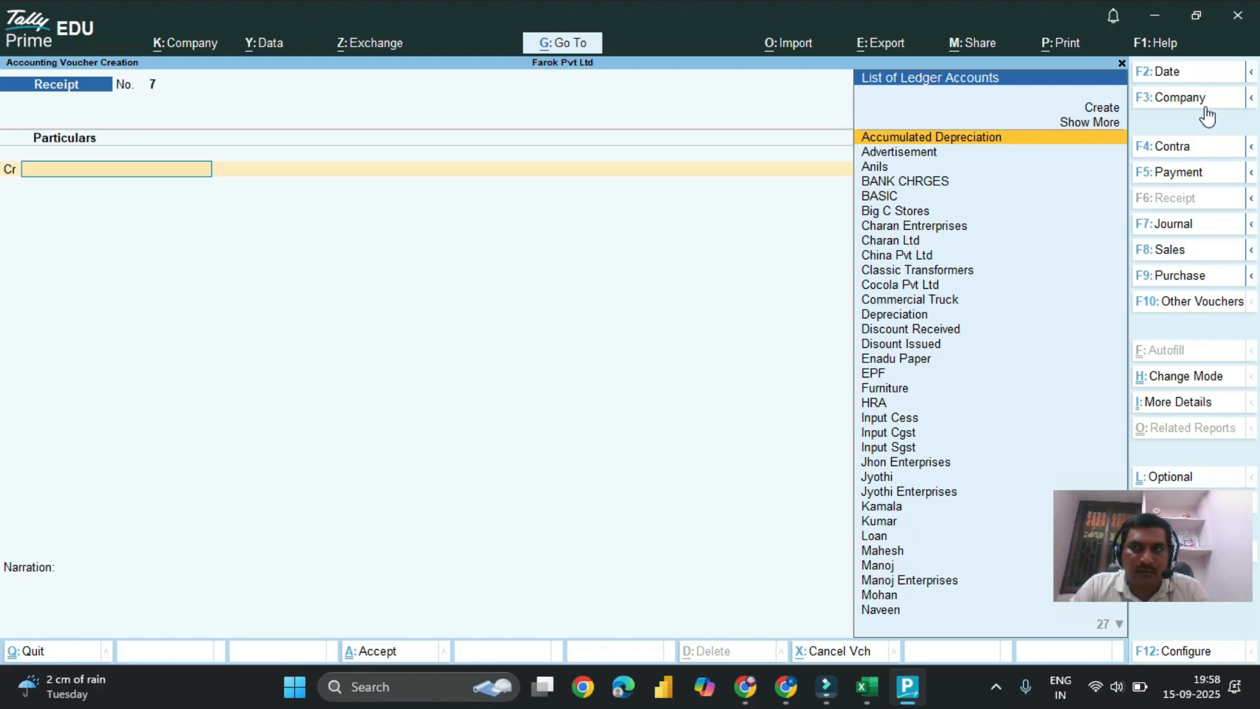
click(1162, 71)
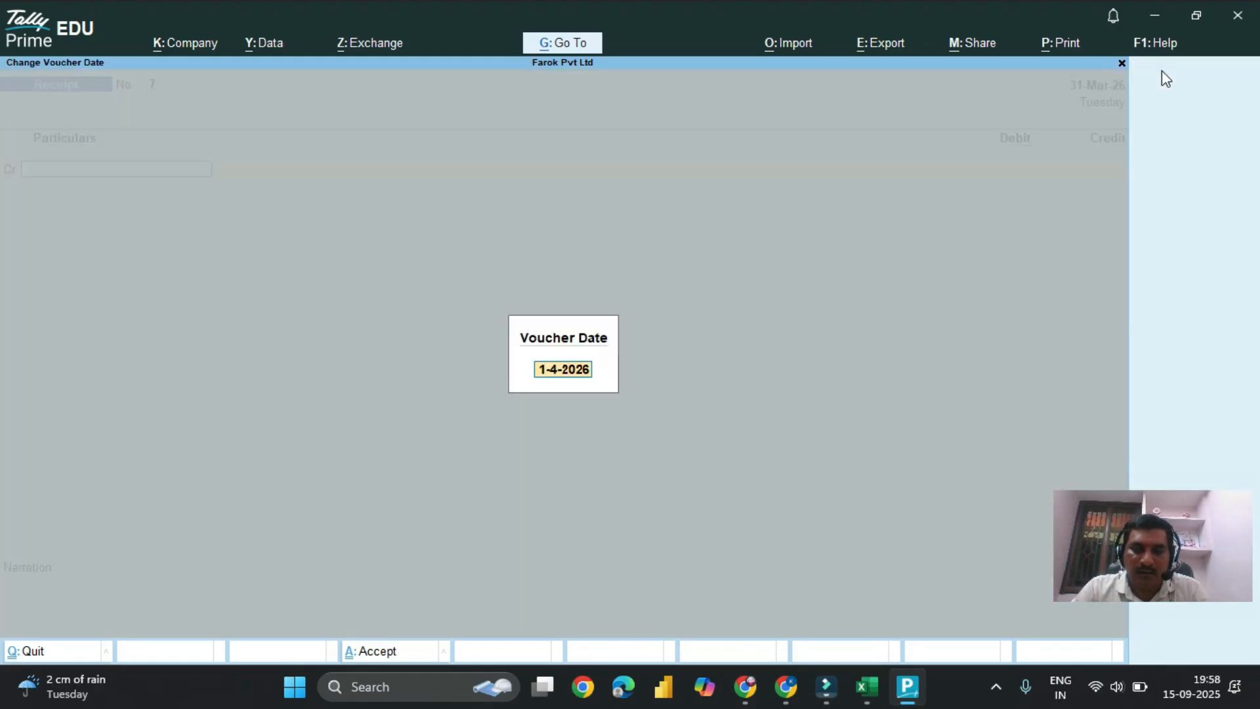
text(1-5)
key(Return)
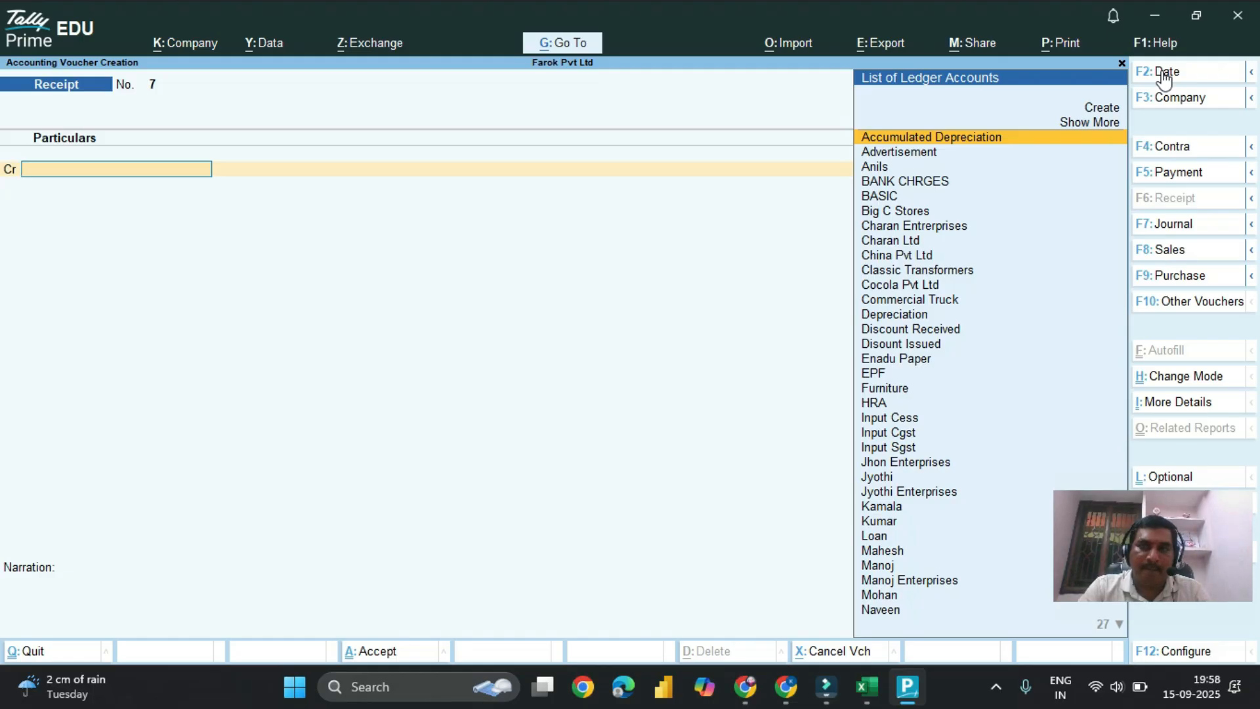
Step: Credit the debtor's individual ledger, the one without "Enterprises" in its name, with 10,000 in the receipt
text(Man)
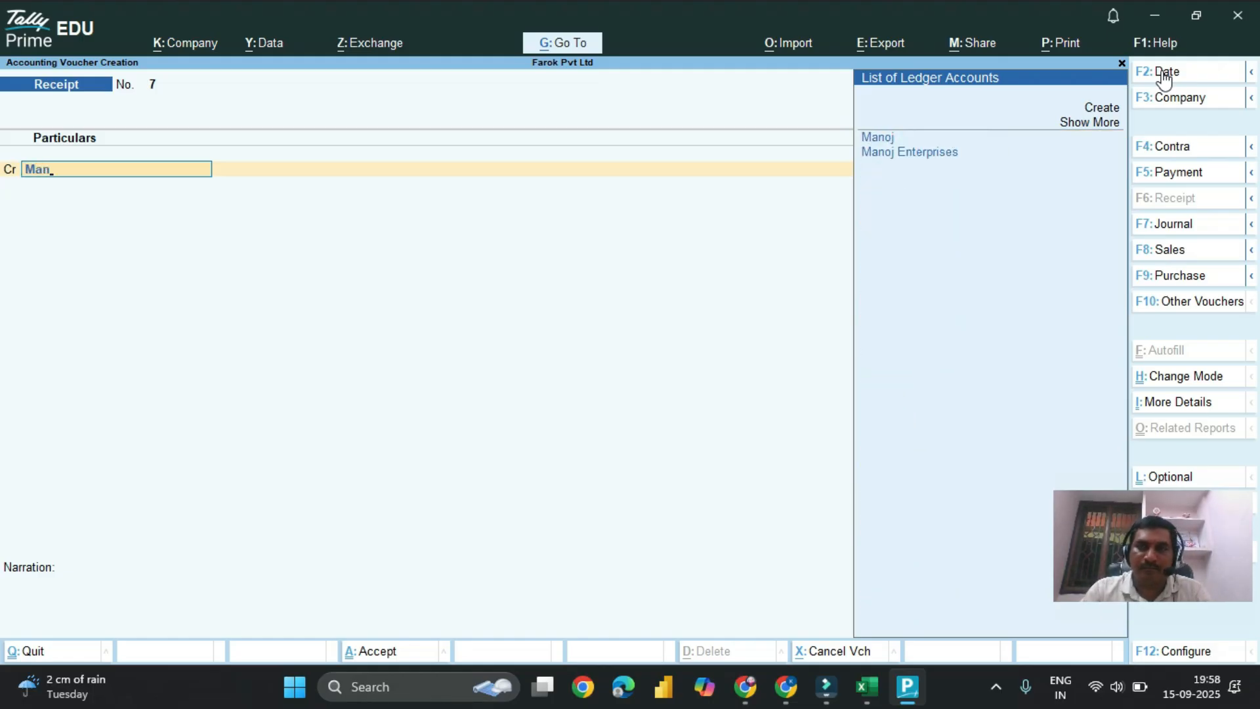
key(Return)
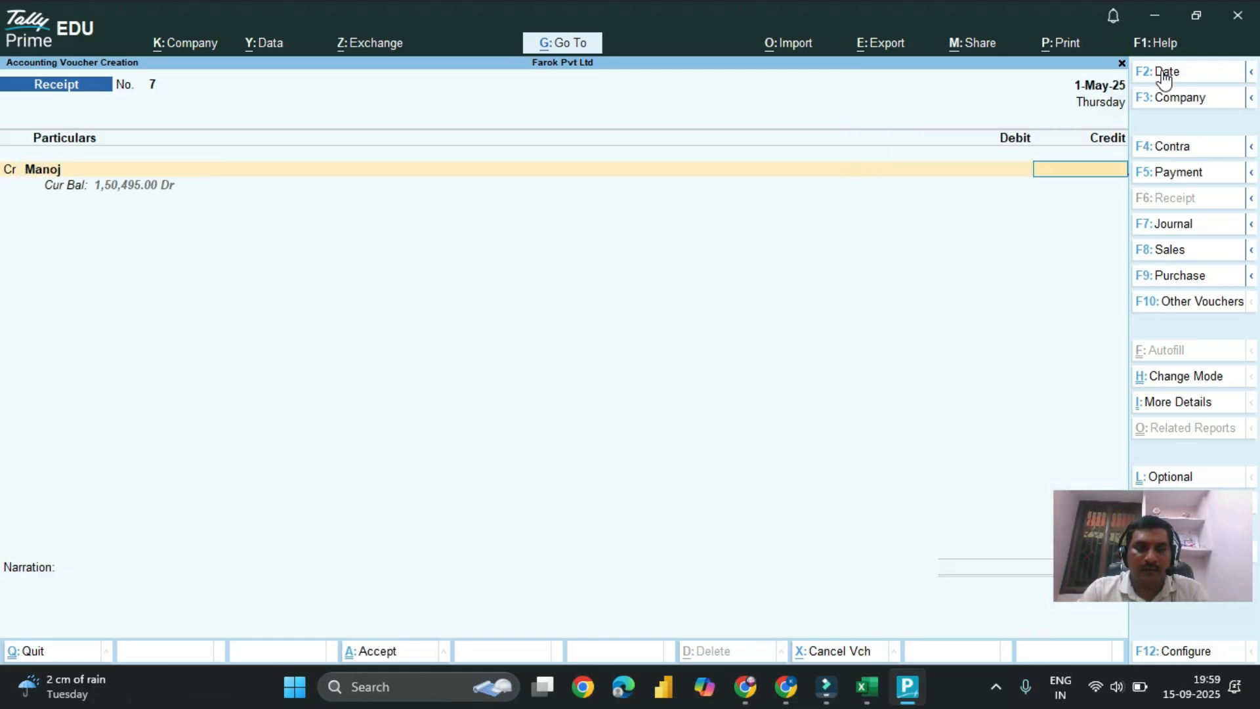
text(10000)
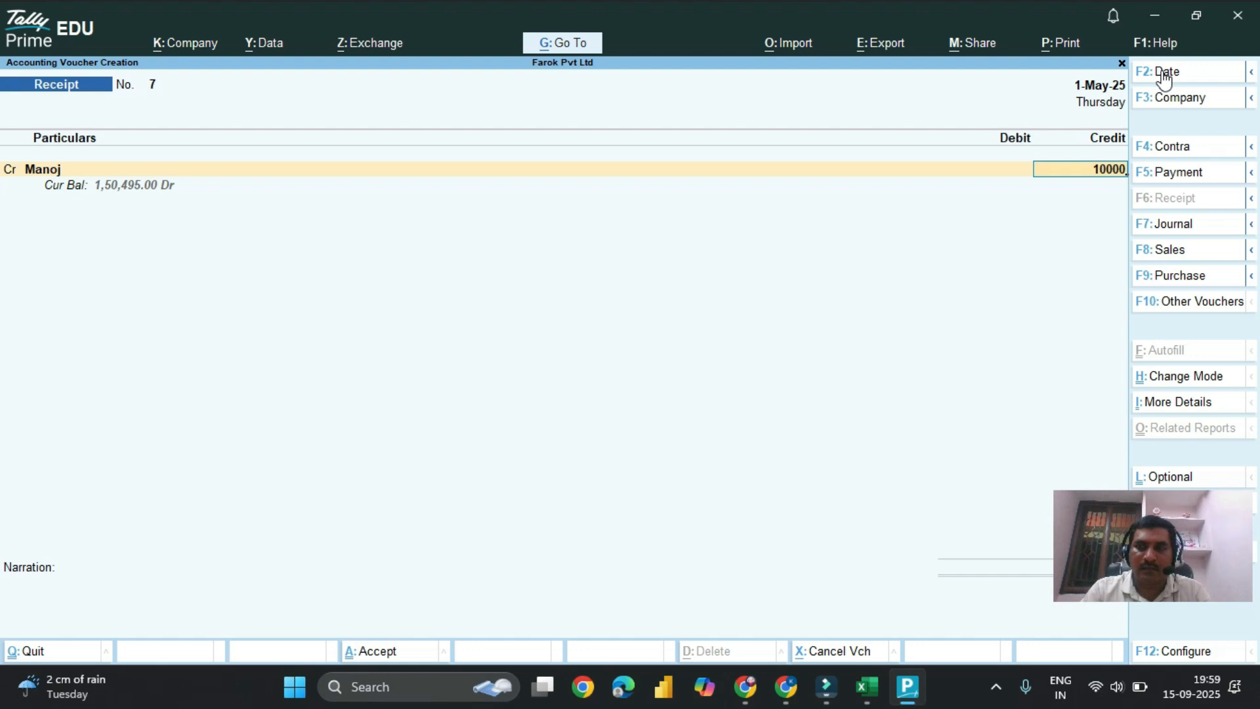
key(Return)
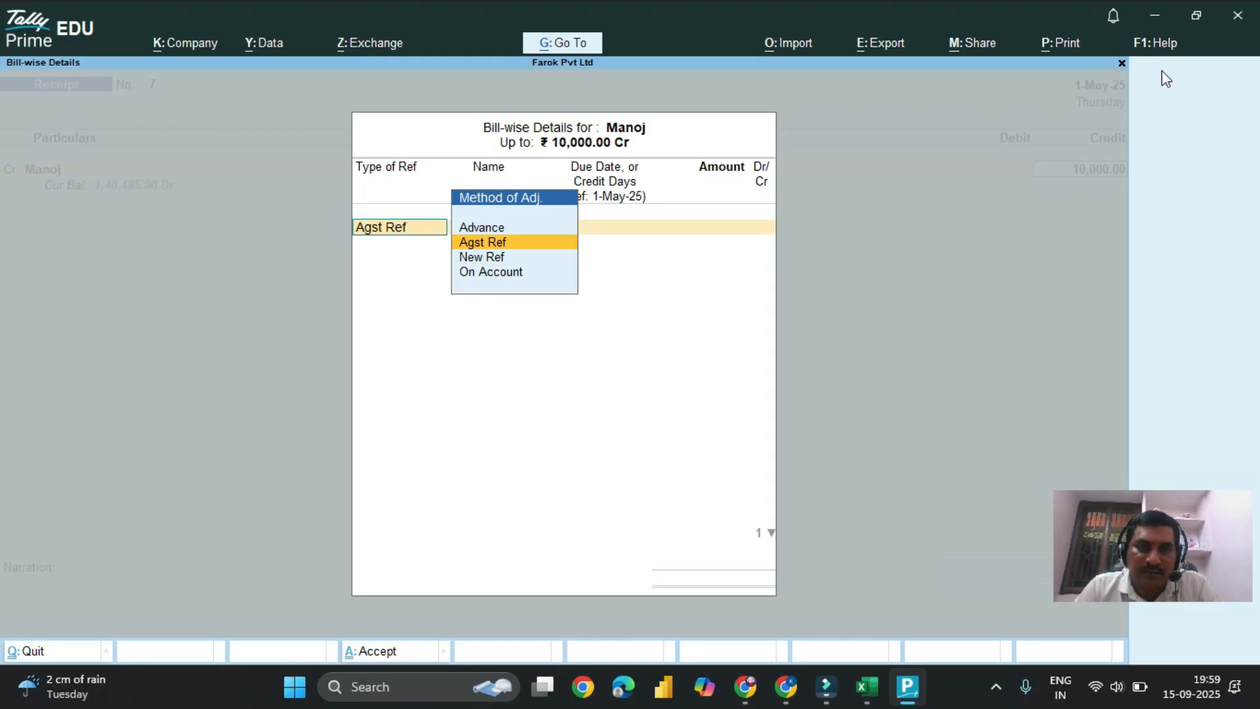
Step: Allocate the 10,000 receipt as Agst Ref to the debtor's pending bill 18
key(Down)
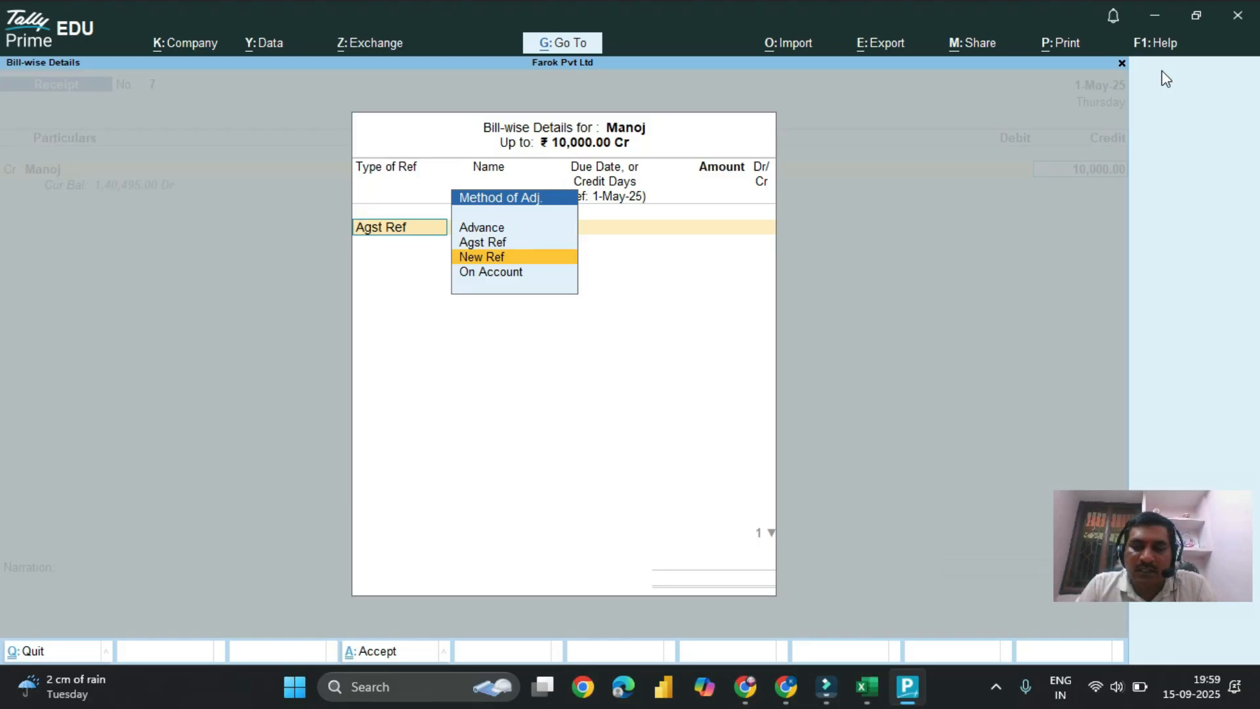
key(Down)
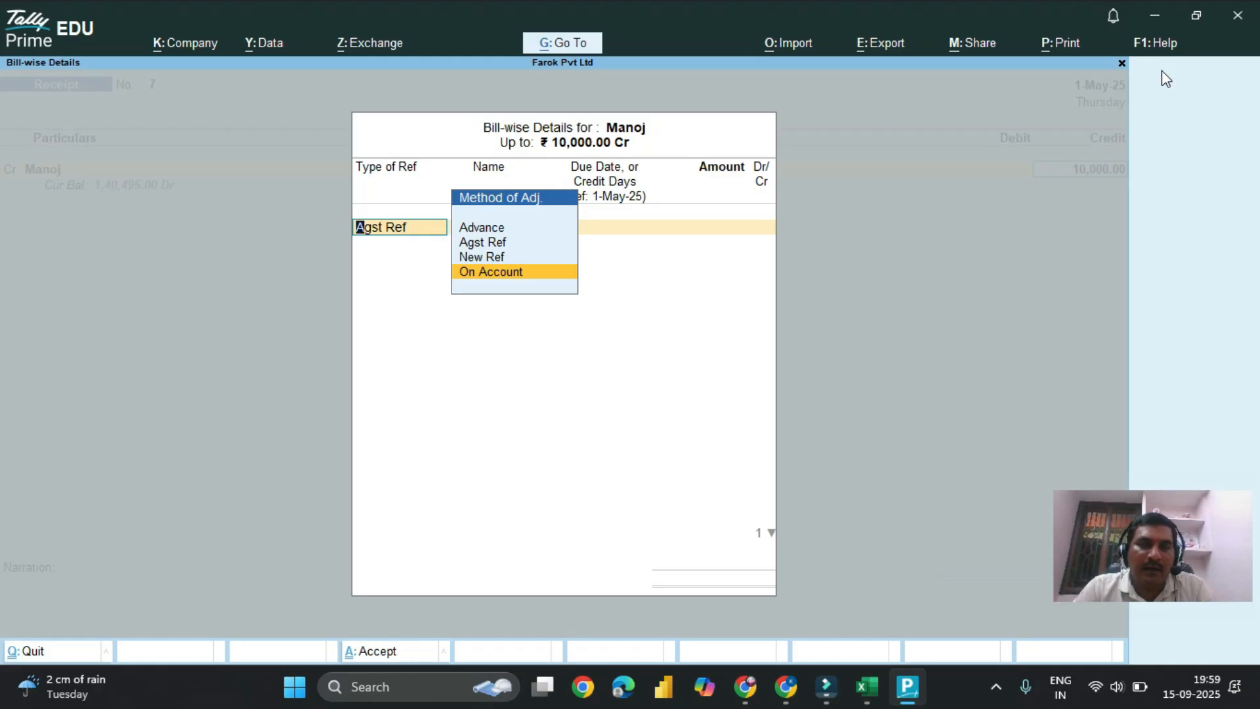
key(Up)
key(Up)
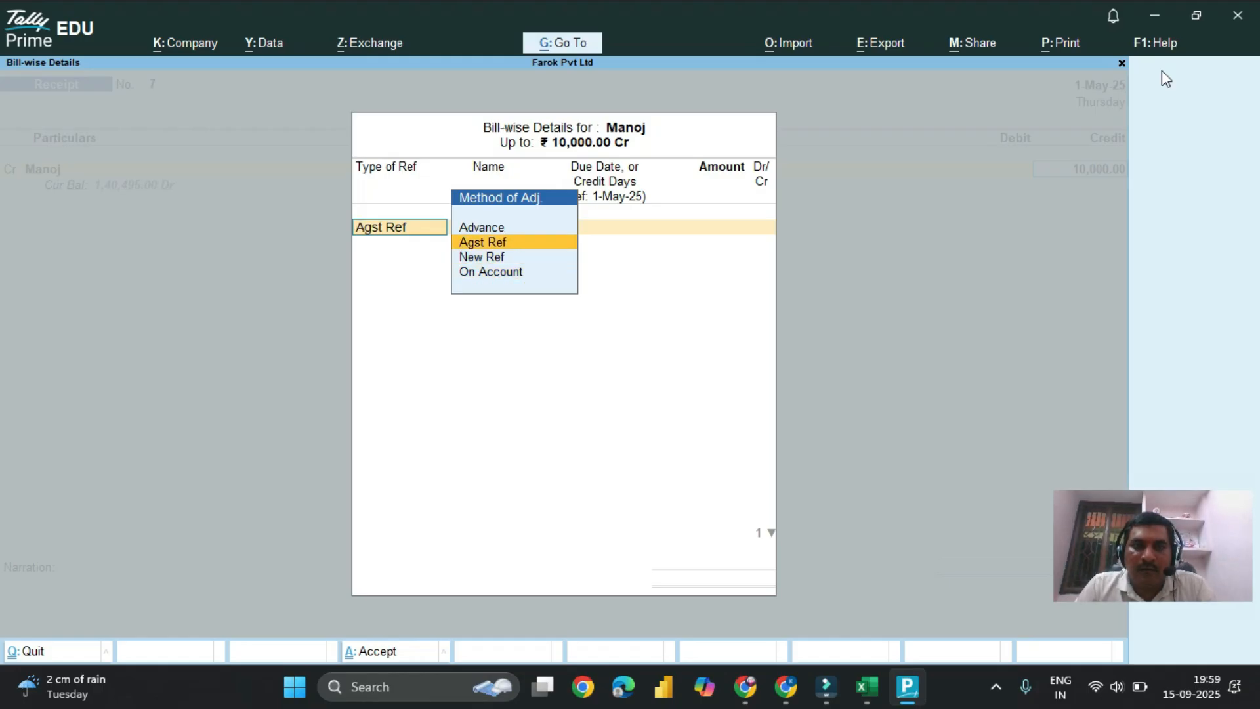
key(Return)
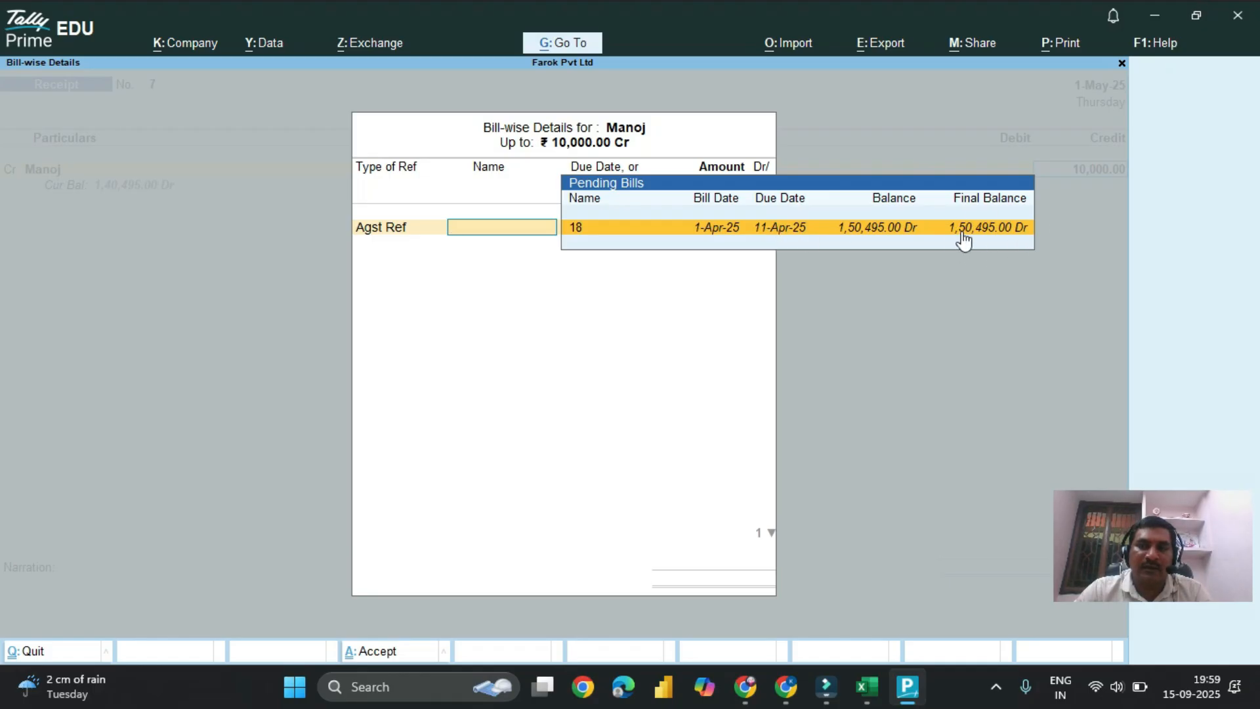
click(1016, 227)
key(Return)
key(Return)
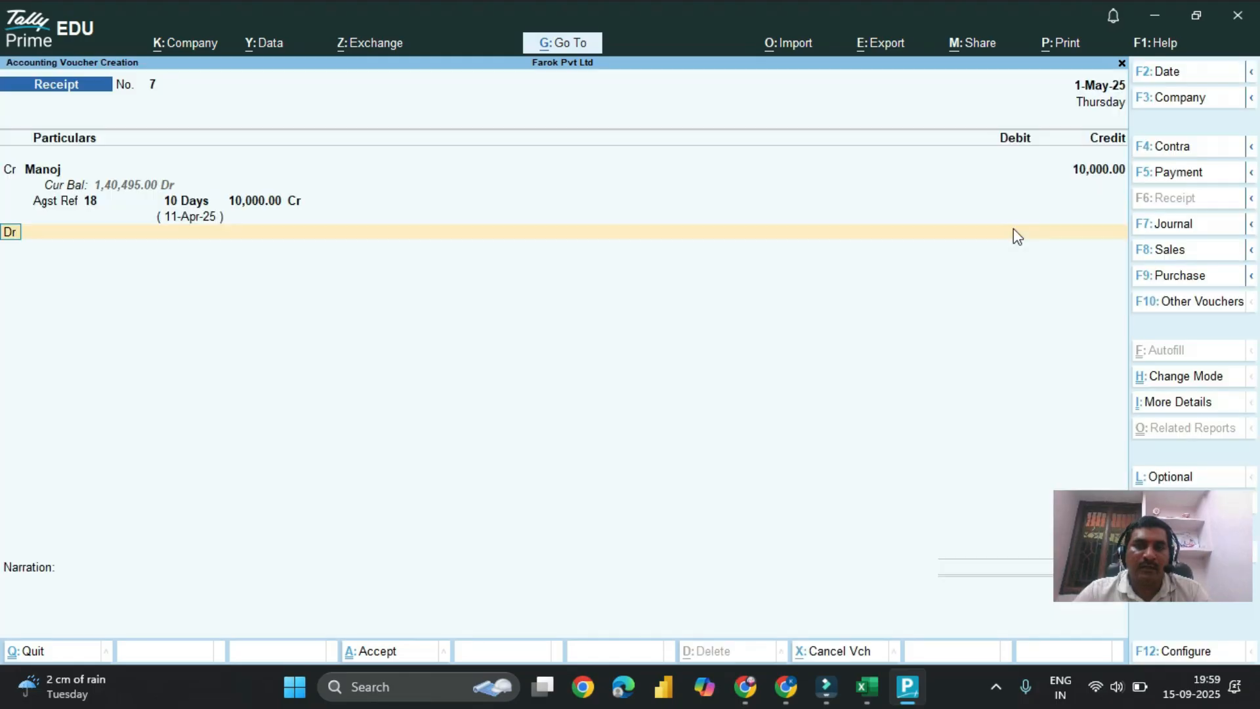
Step: Debit Cash with 10,000, save the receipt without a narration, and leave voucher entry
text(cas)
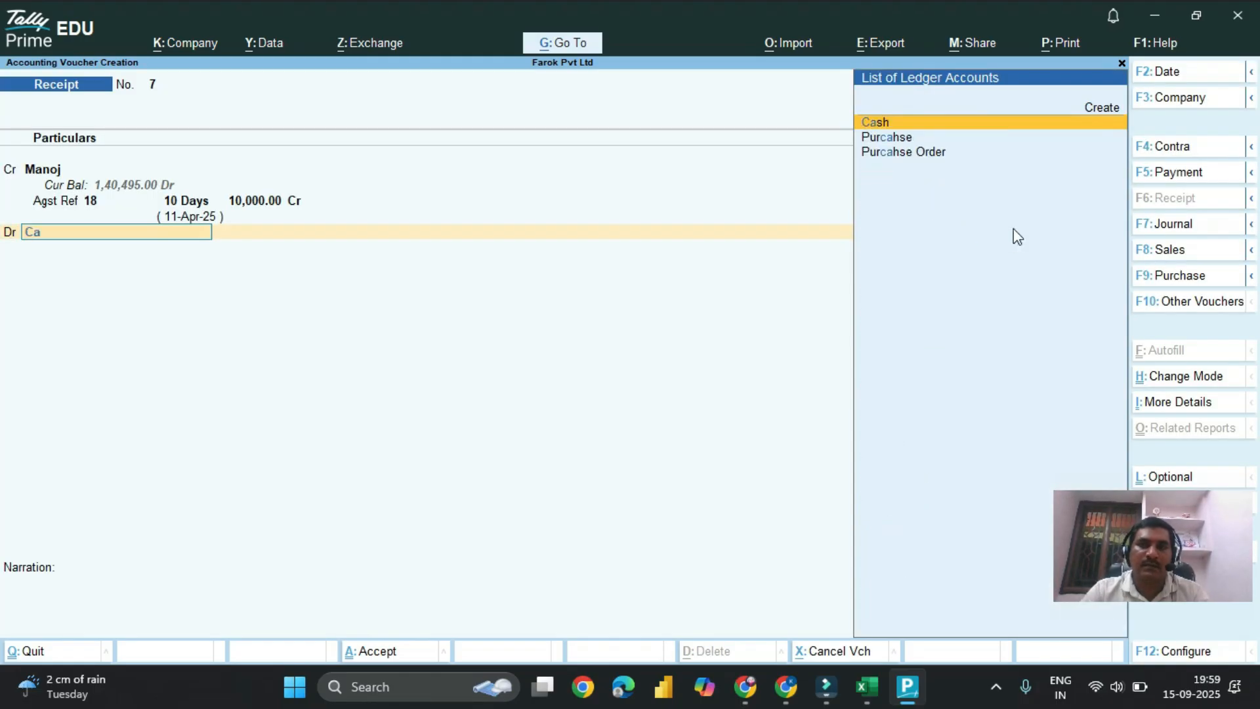
key(Return)
key(Return)
key(Return)
key(Return)
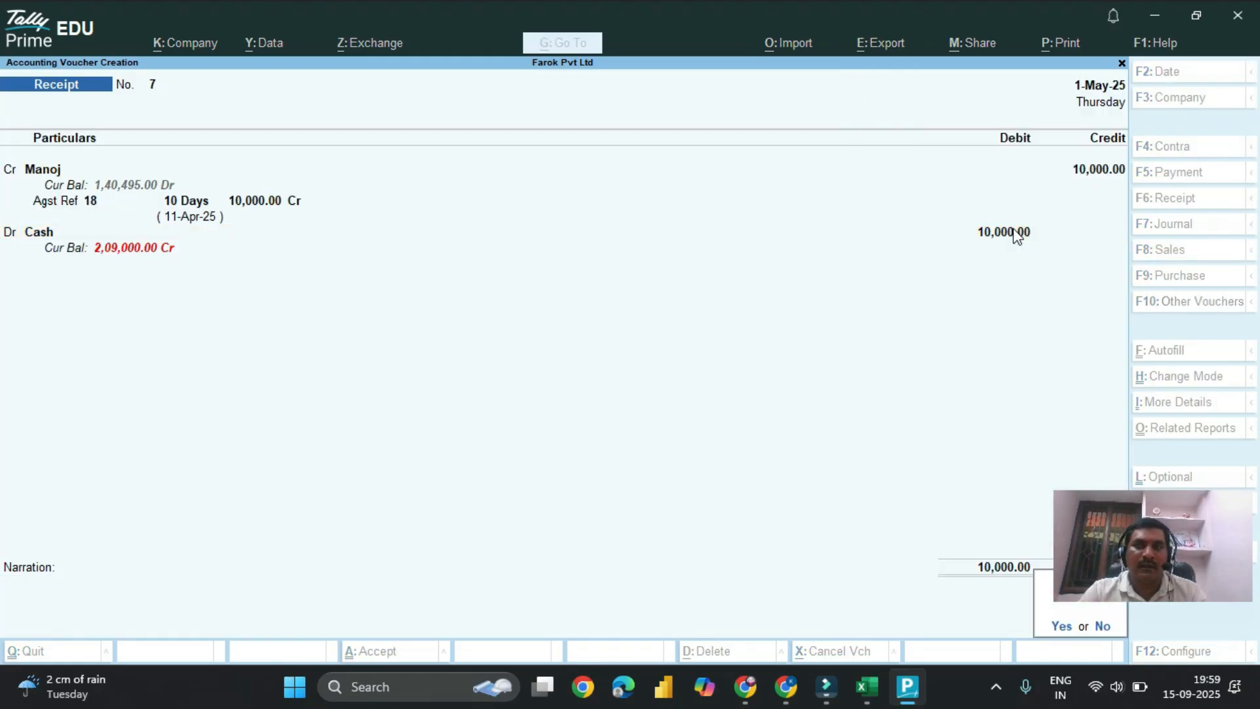
key(Escape)
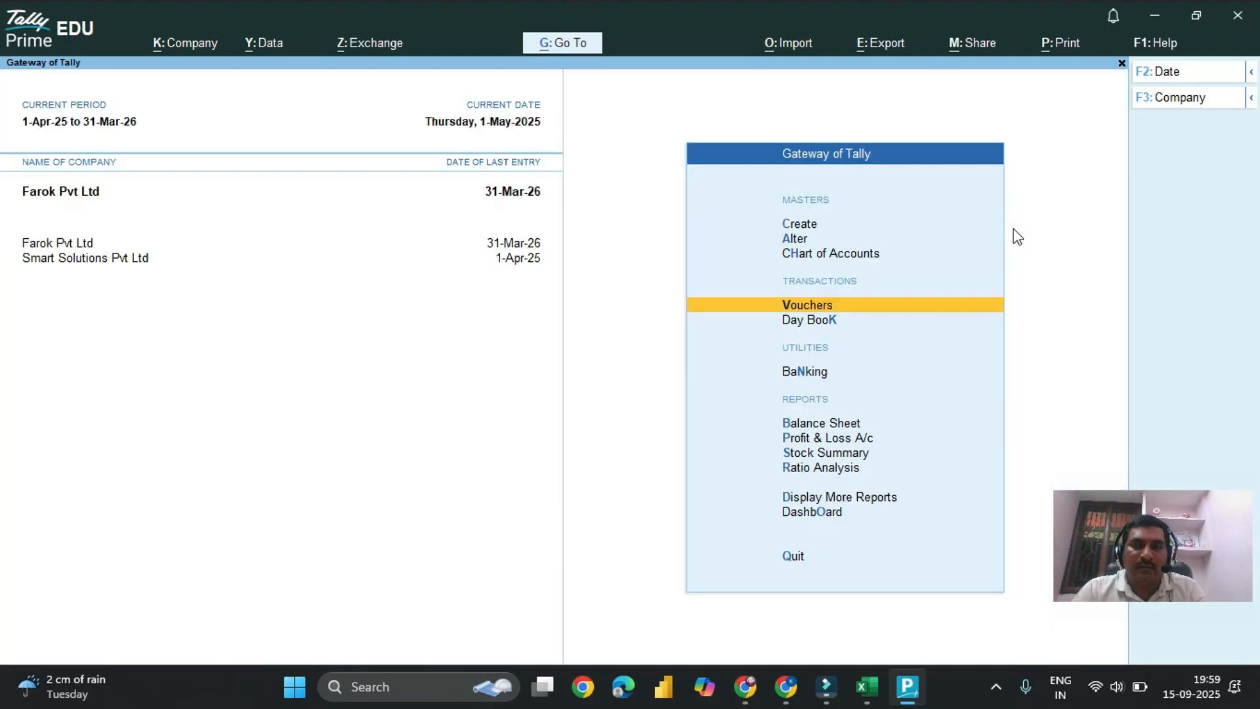
Step: Open the Interest Receivable report from the interest calculations in the Statements of Accounts
key(Down)
key(Down)
key(Down)
key(Down)
key(Down)
key(Down)
key(Down)
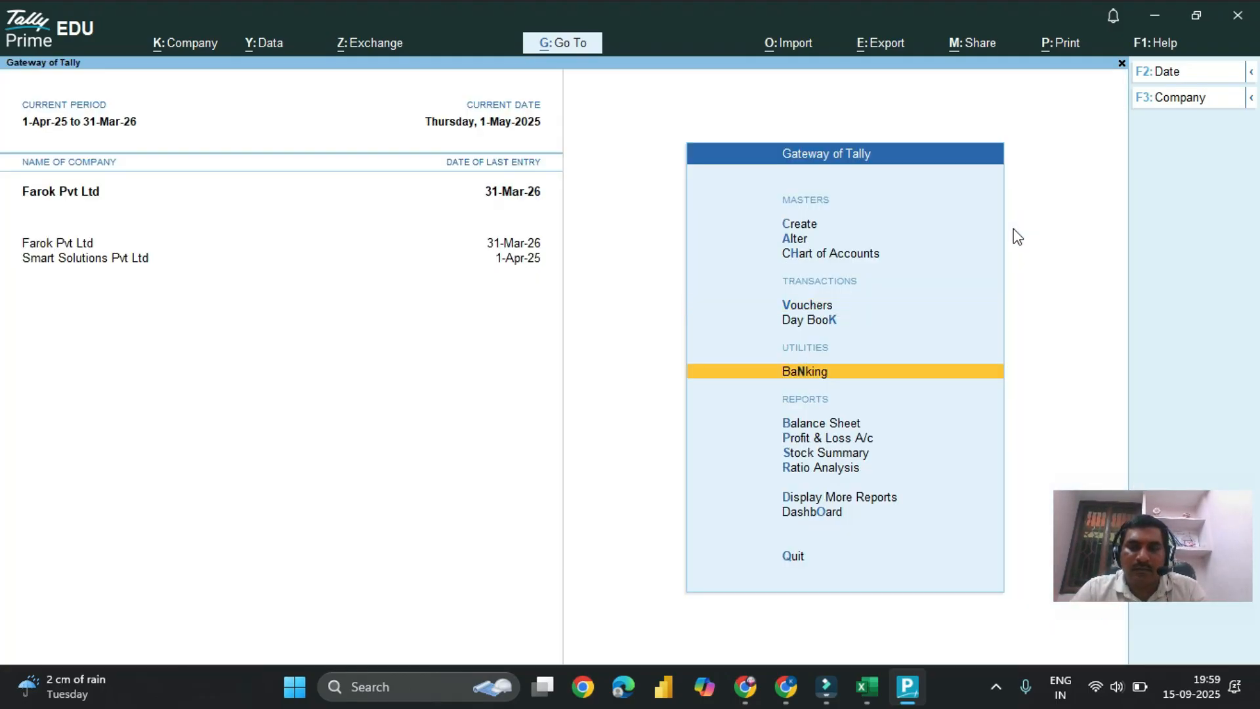
key(Return)
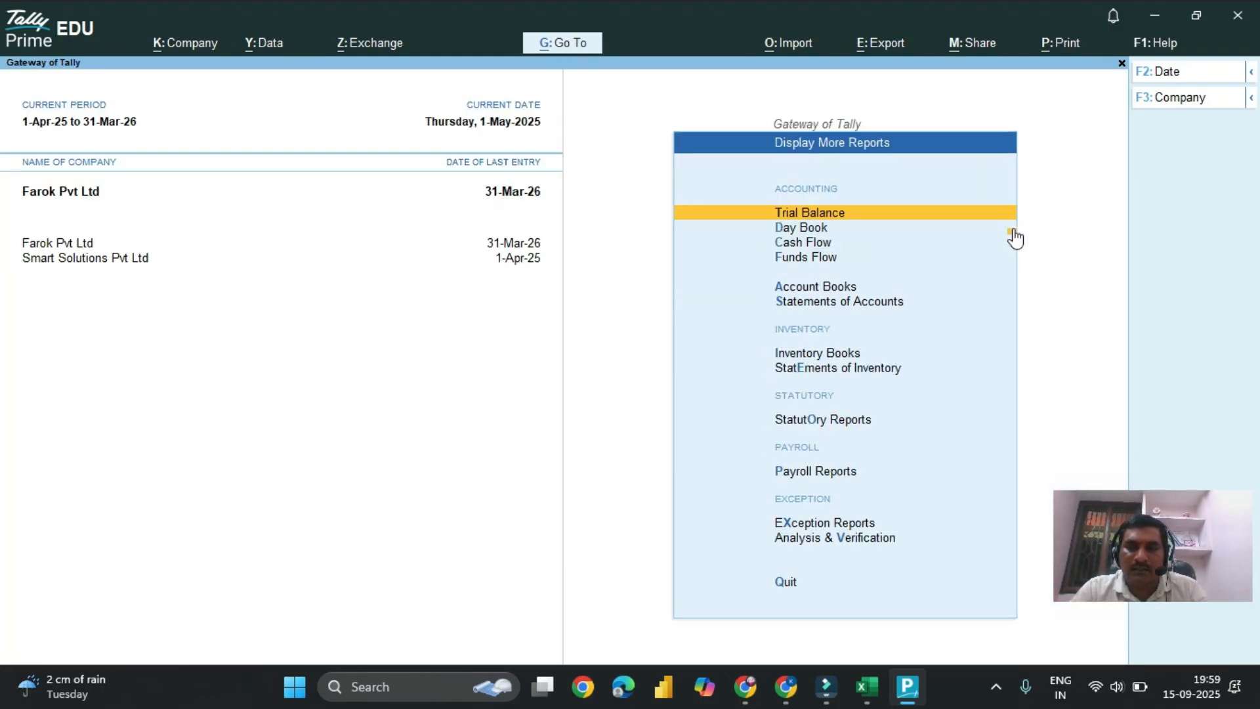
key(Down)
key(Down)
key(Down)
key(Down)
key(Down)
key(Down)
key(Up)
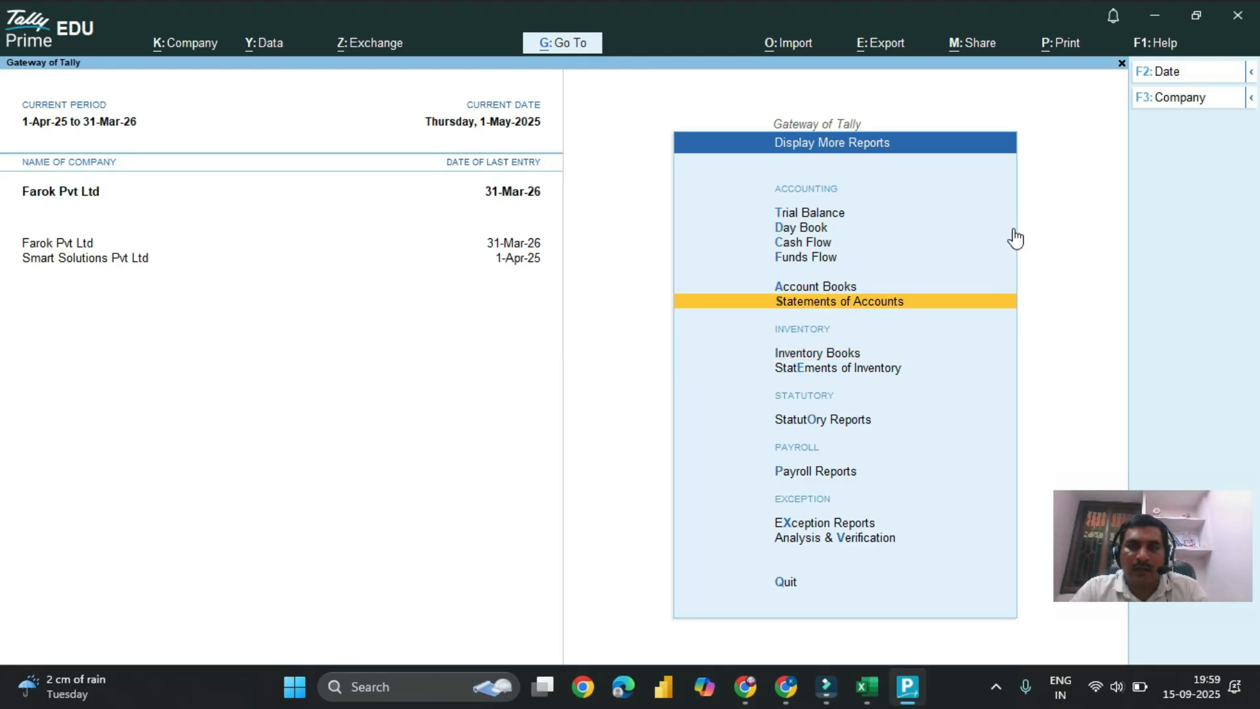
key(Return)
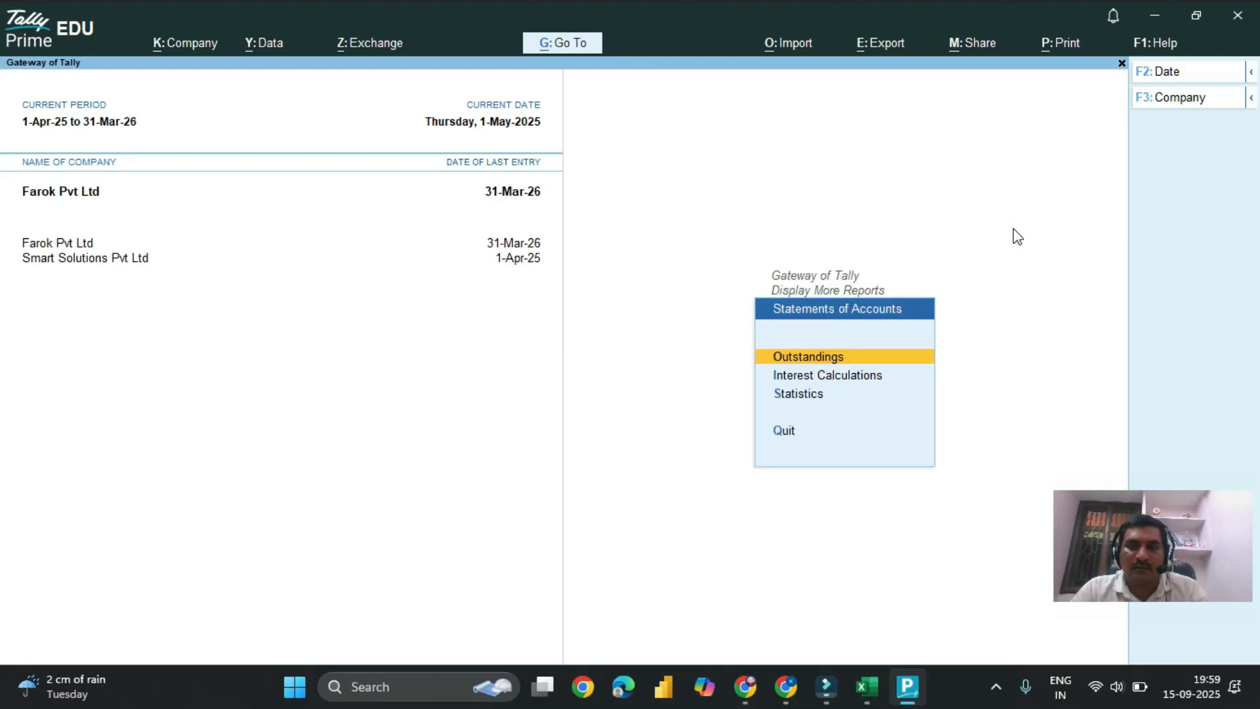
key(Down)
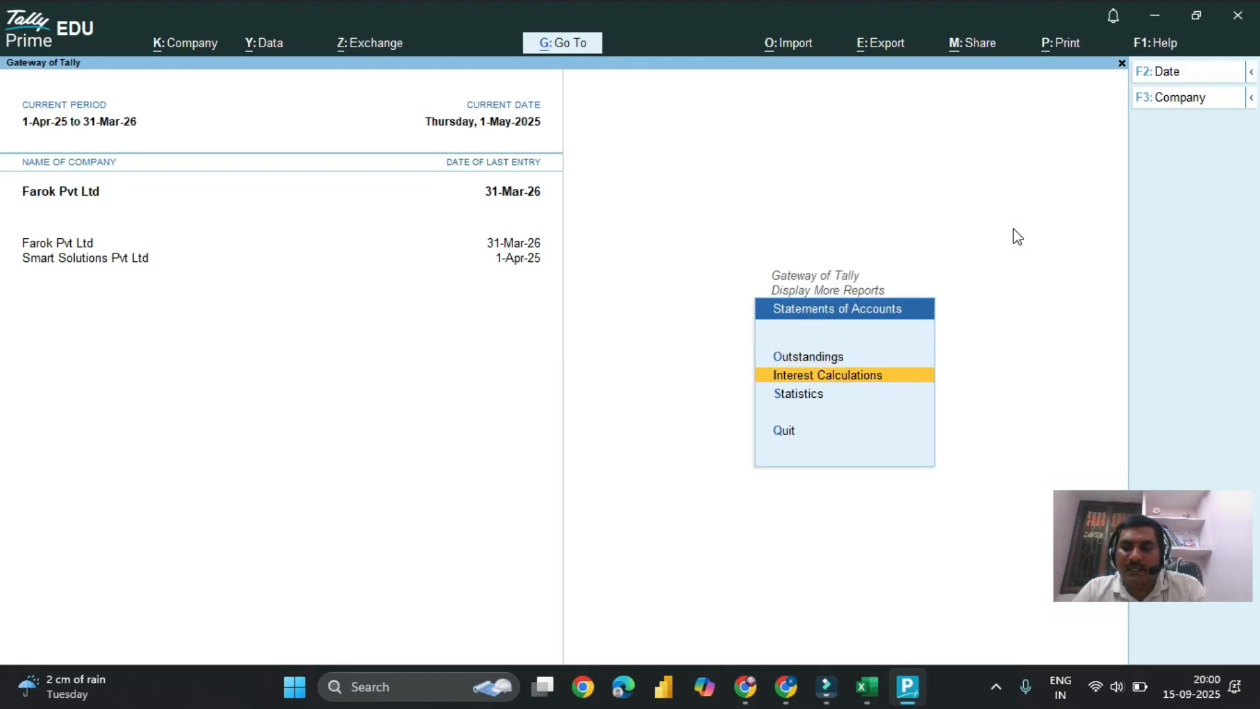
key(Return)
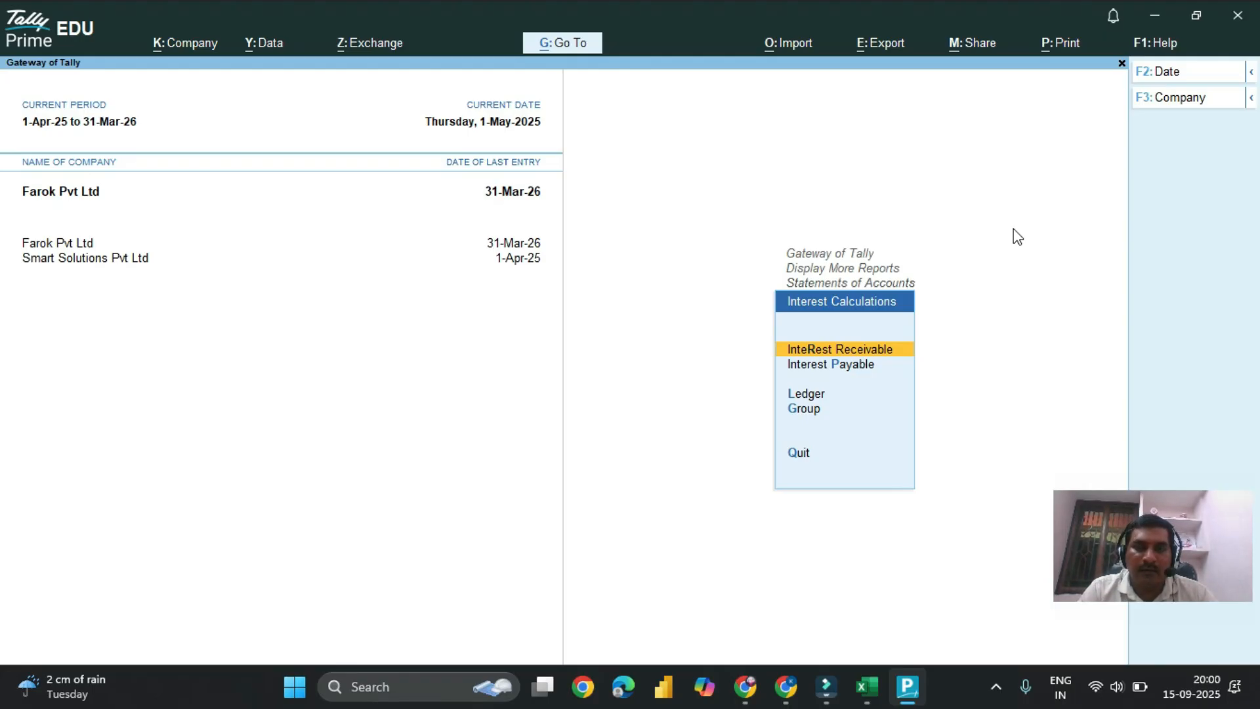
key(Return)
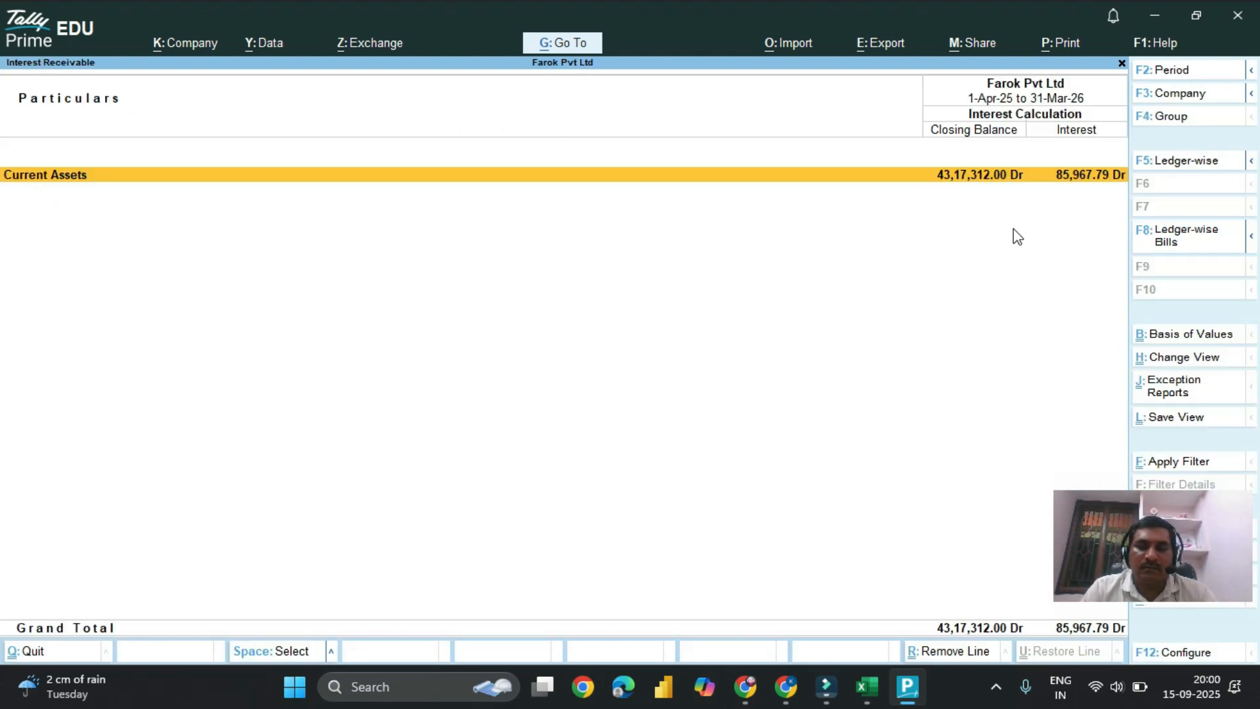
Step: Drill down through Current Assets and Sundry Debtors to the debtor's bill-wise ledger interest calculation
key(Return)
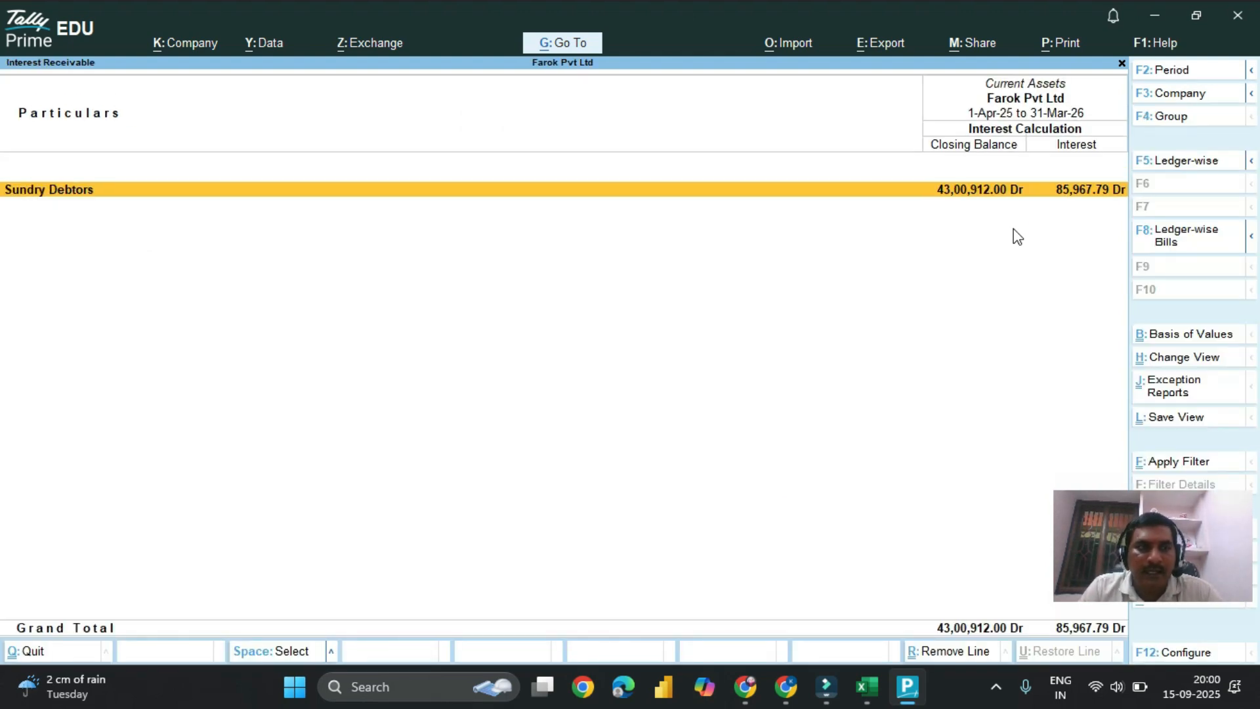
key(Return)
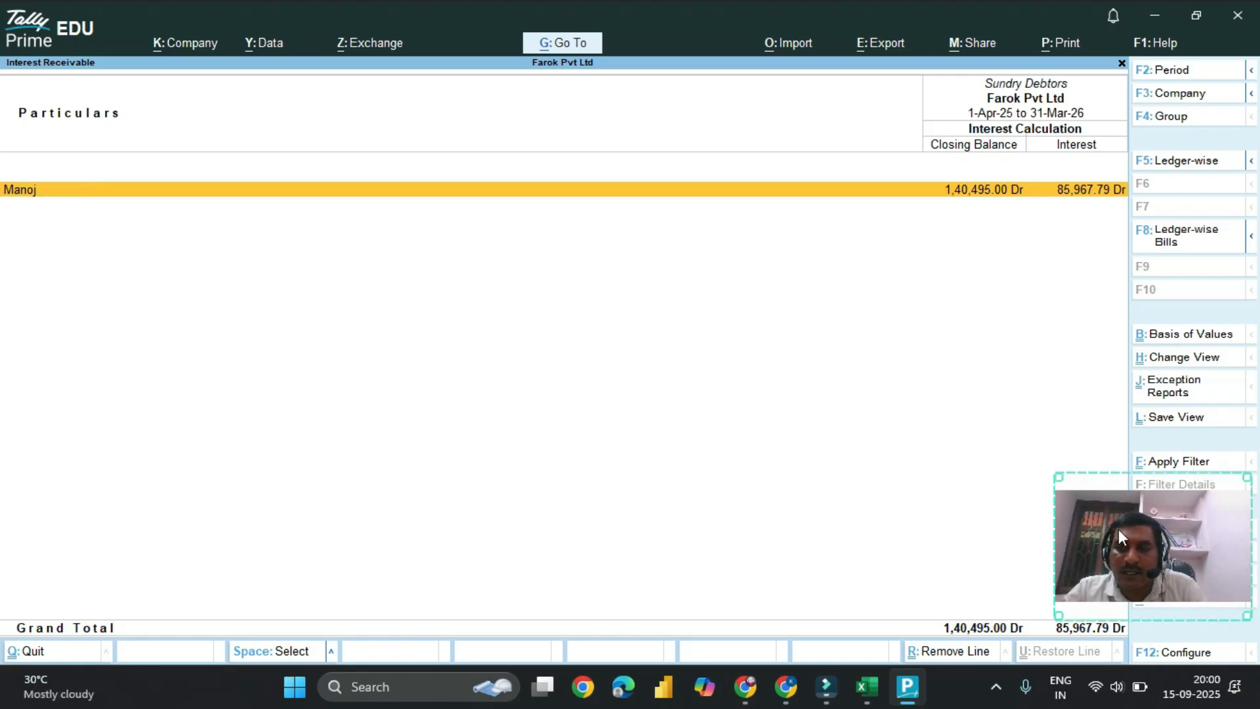
click(1156, 543)
drag(1156, 537, 1216, 467)
click(1001, 298)
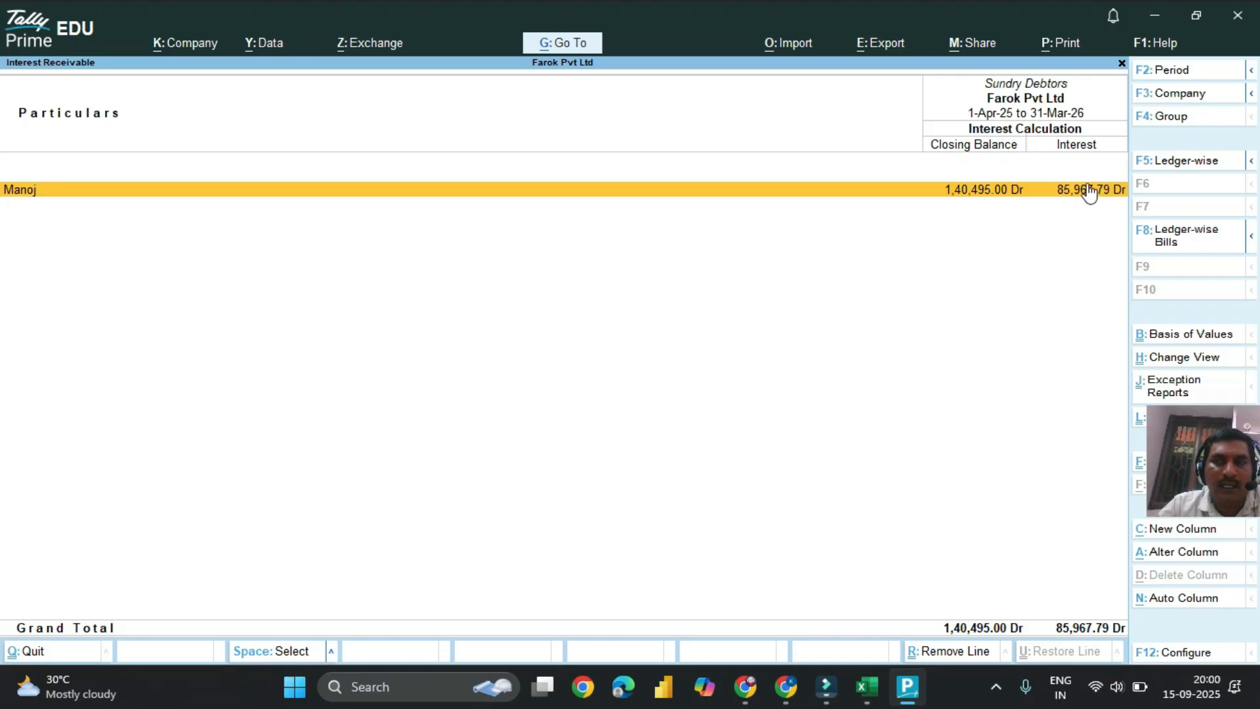
key(Return)
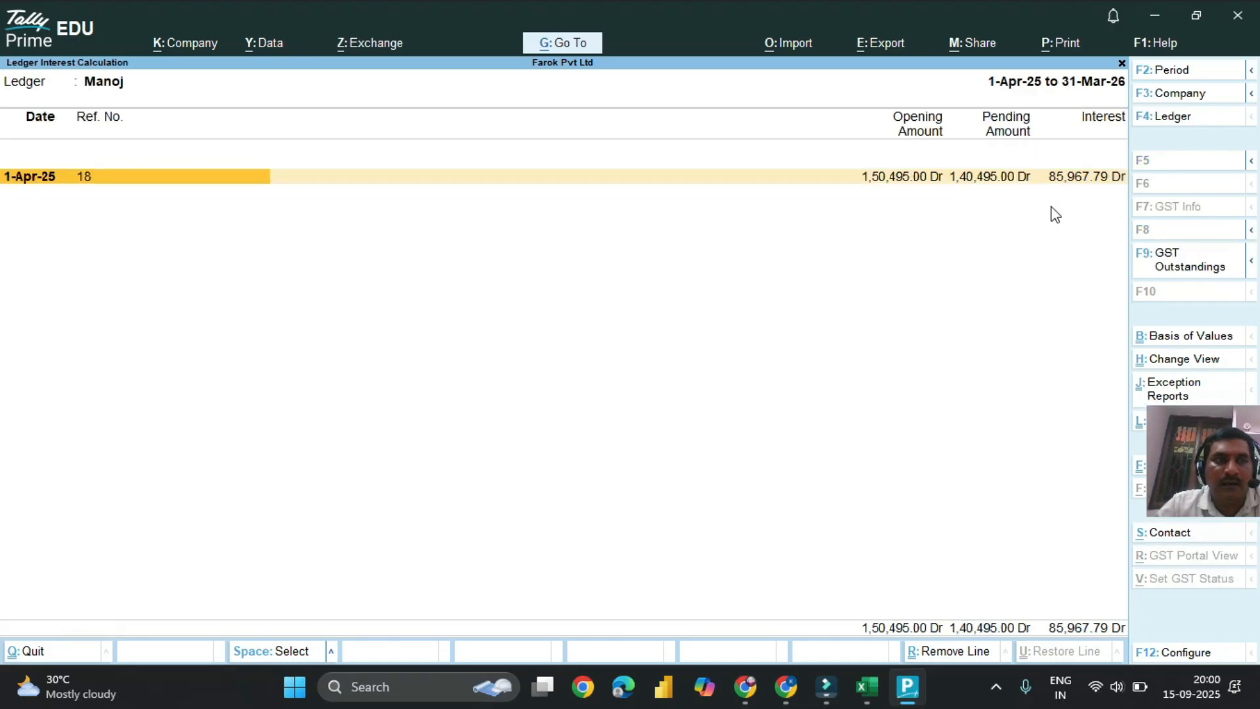